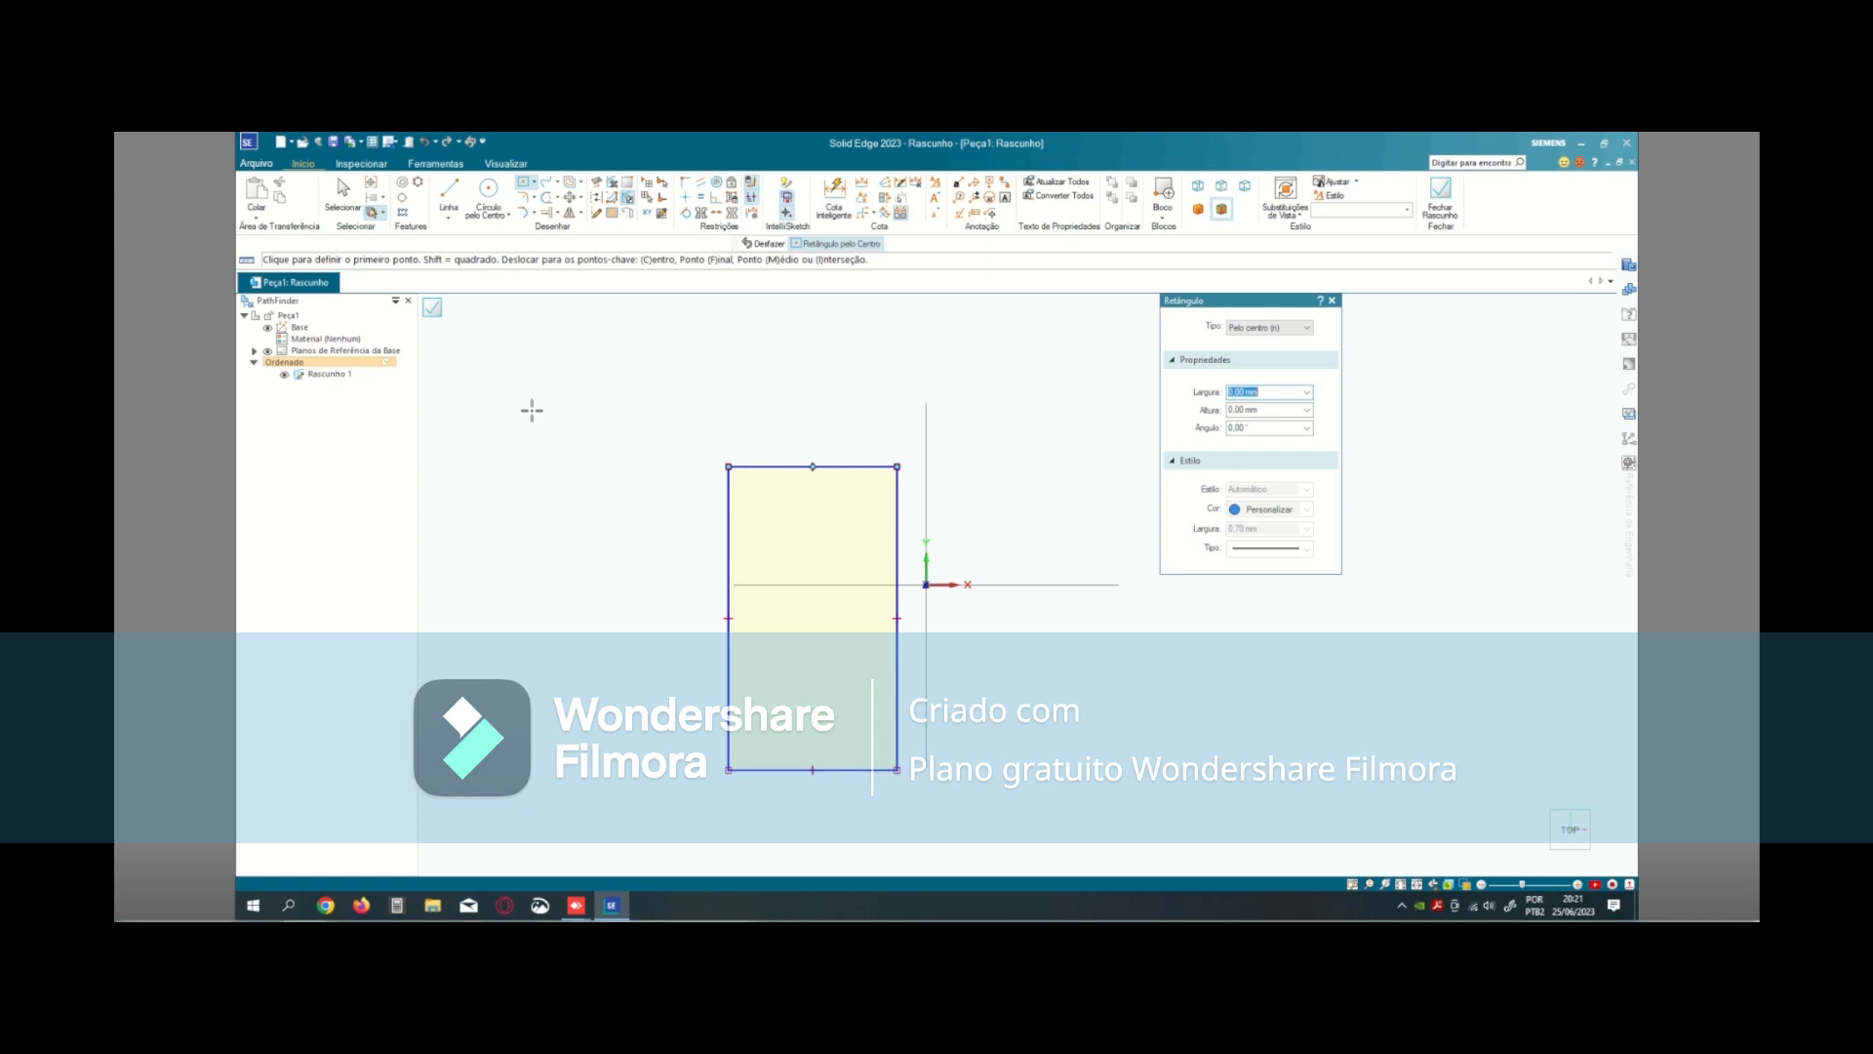
# - Draw a diagonal line from the rectangle's upper-left corner to its lower-right corner and convert it to construction geometry
pyautogui.click(449, 200)
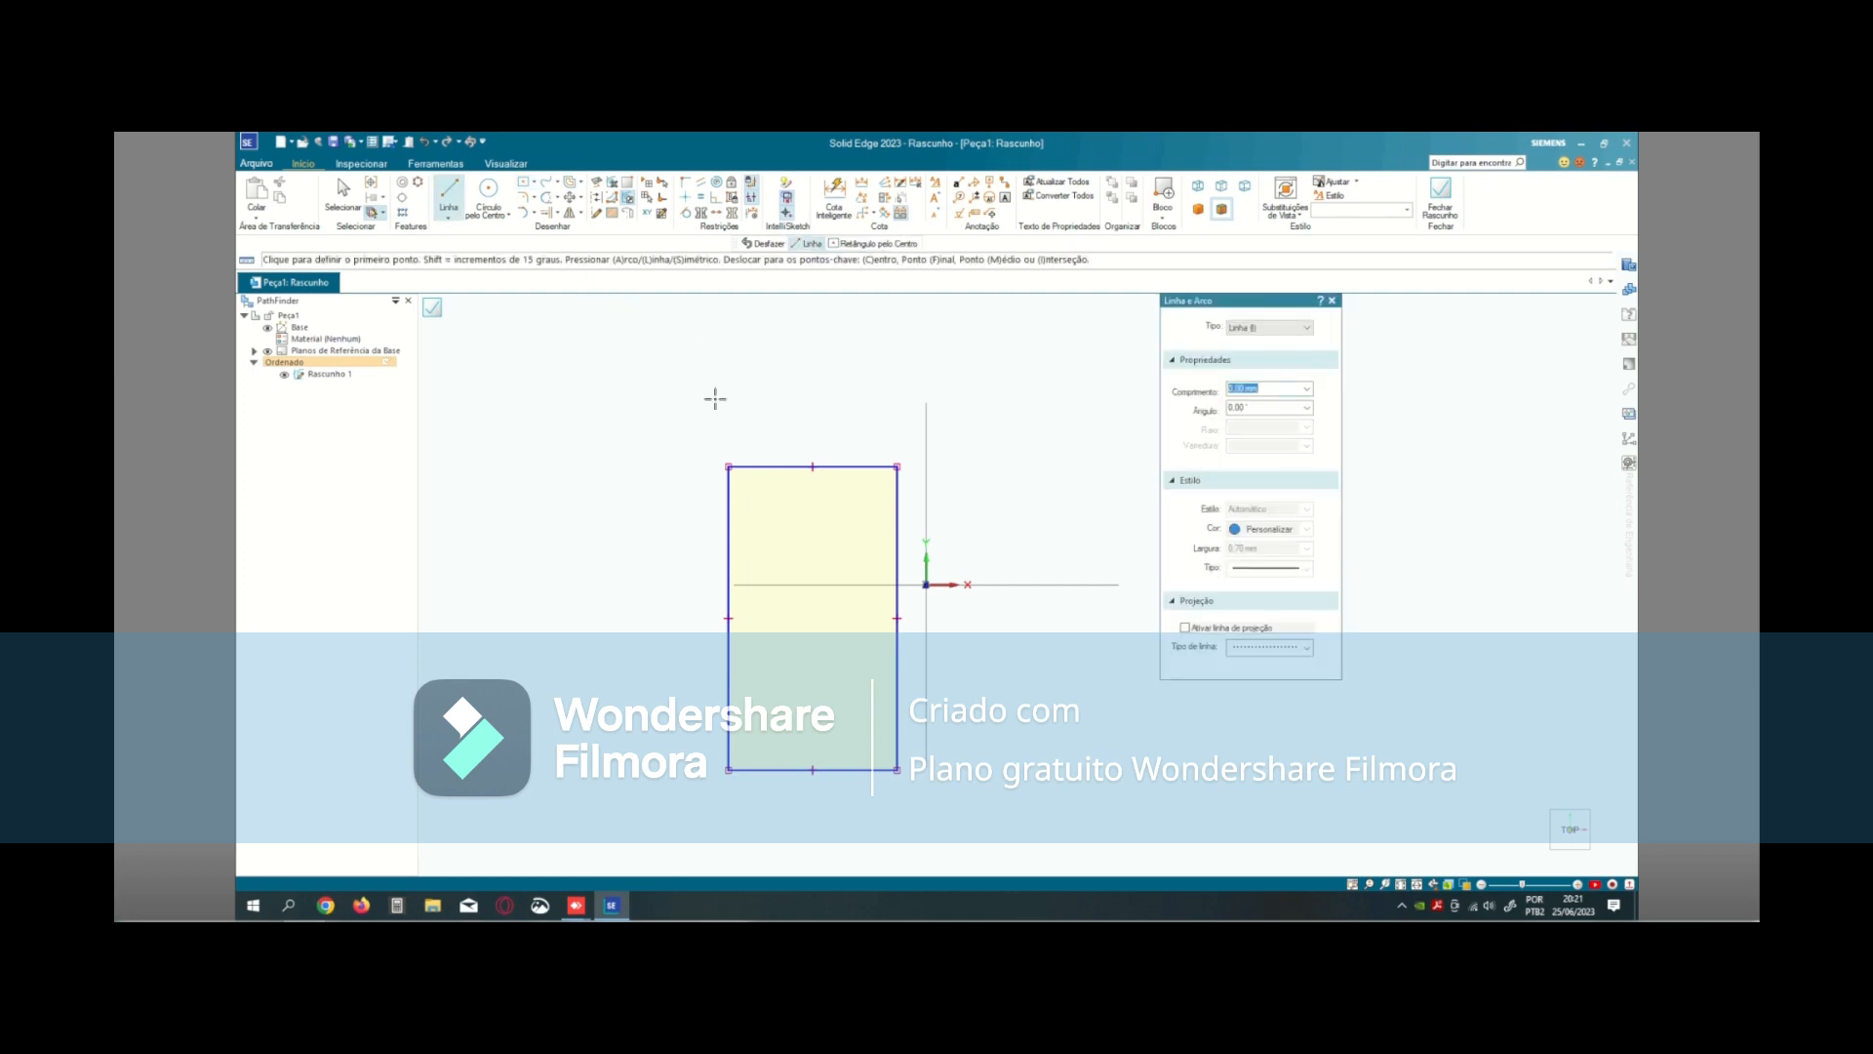
pyautogui.click(729, 466)
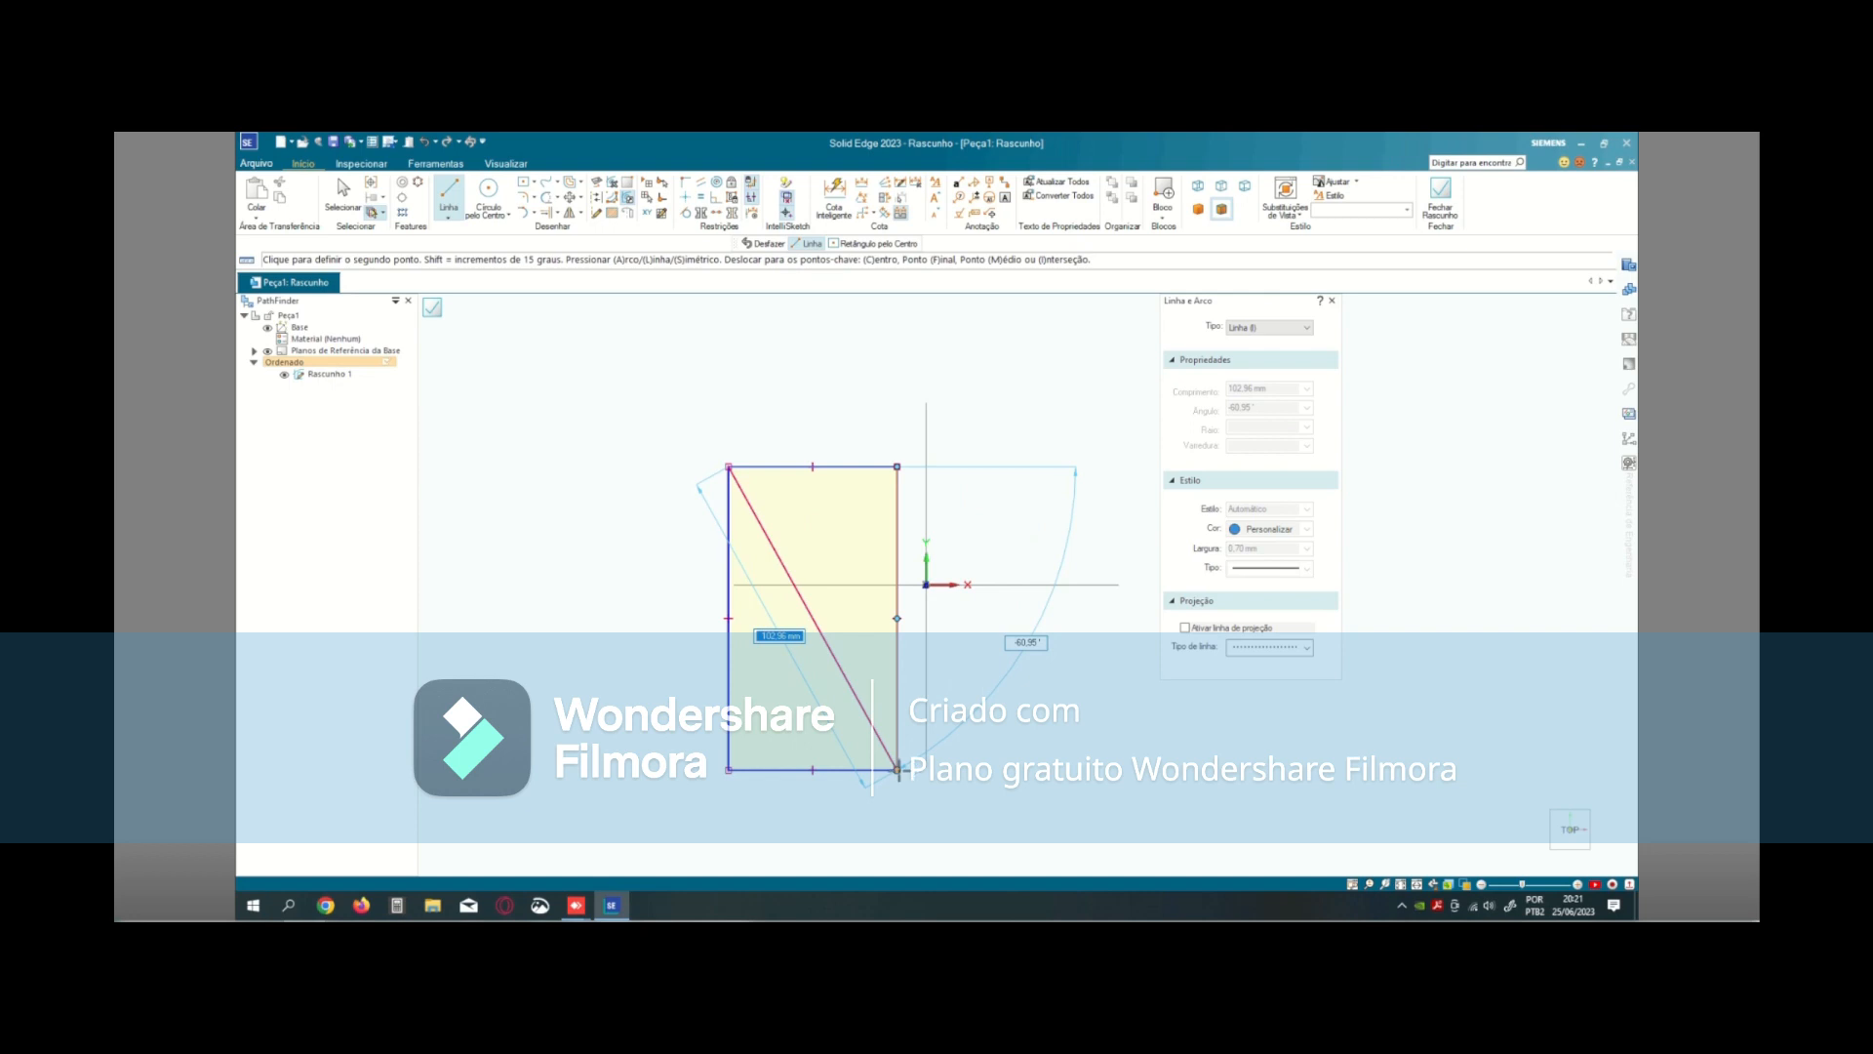
pyautogui.click(898, 769)
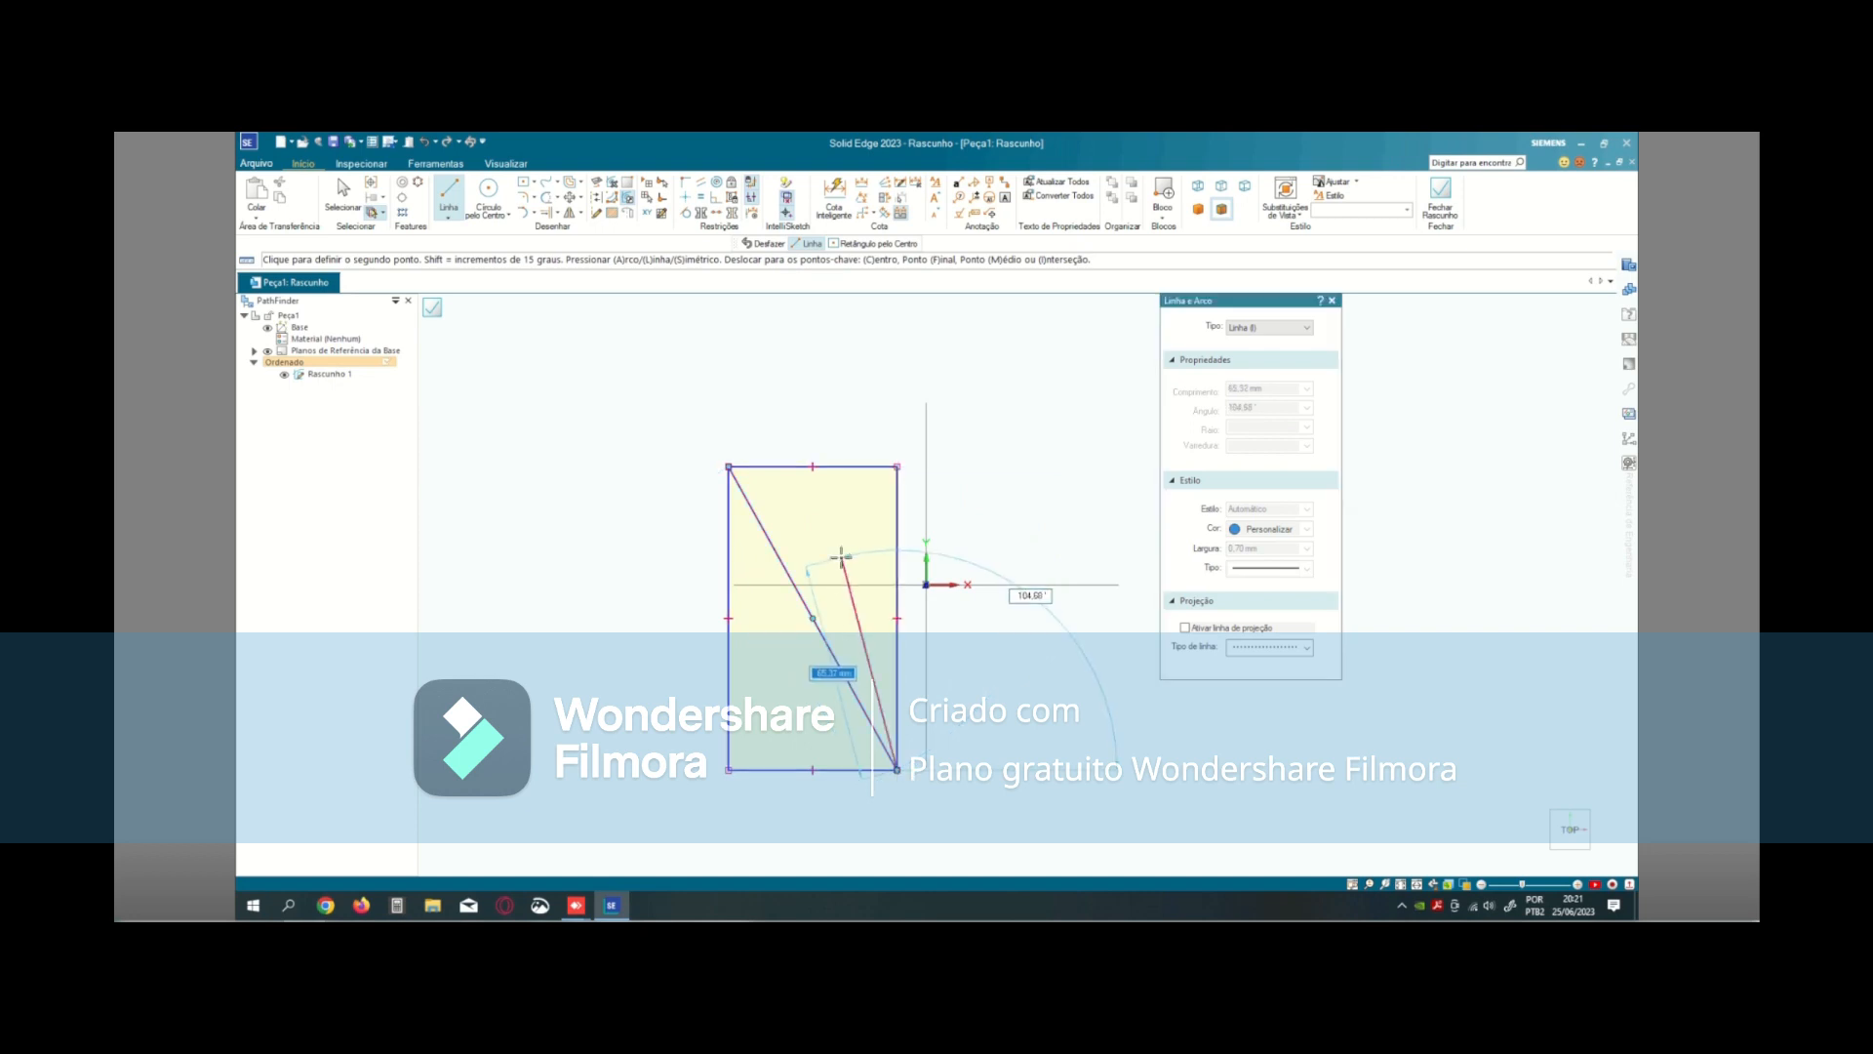
pyautogui.scroll(-1, 841, 557)
pyautogui.rightClick(841, 557)
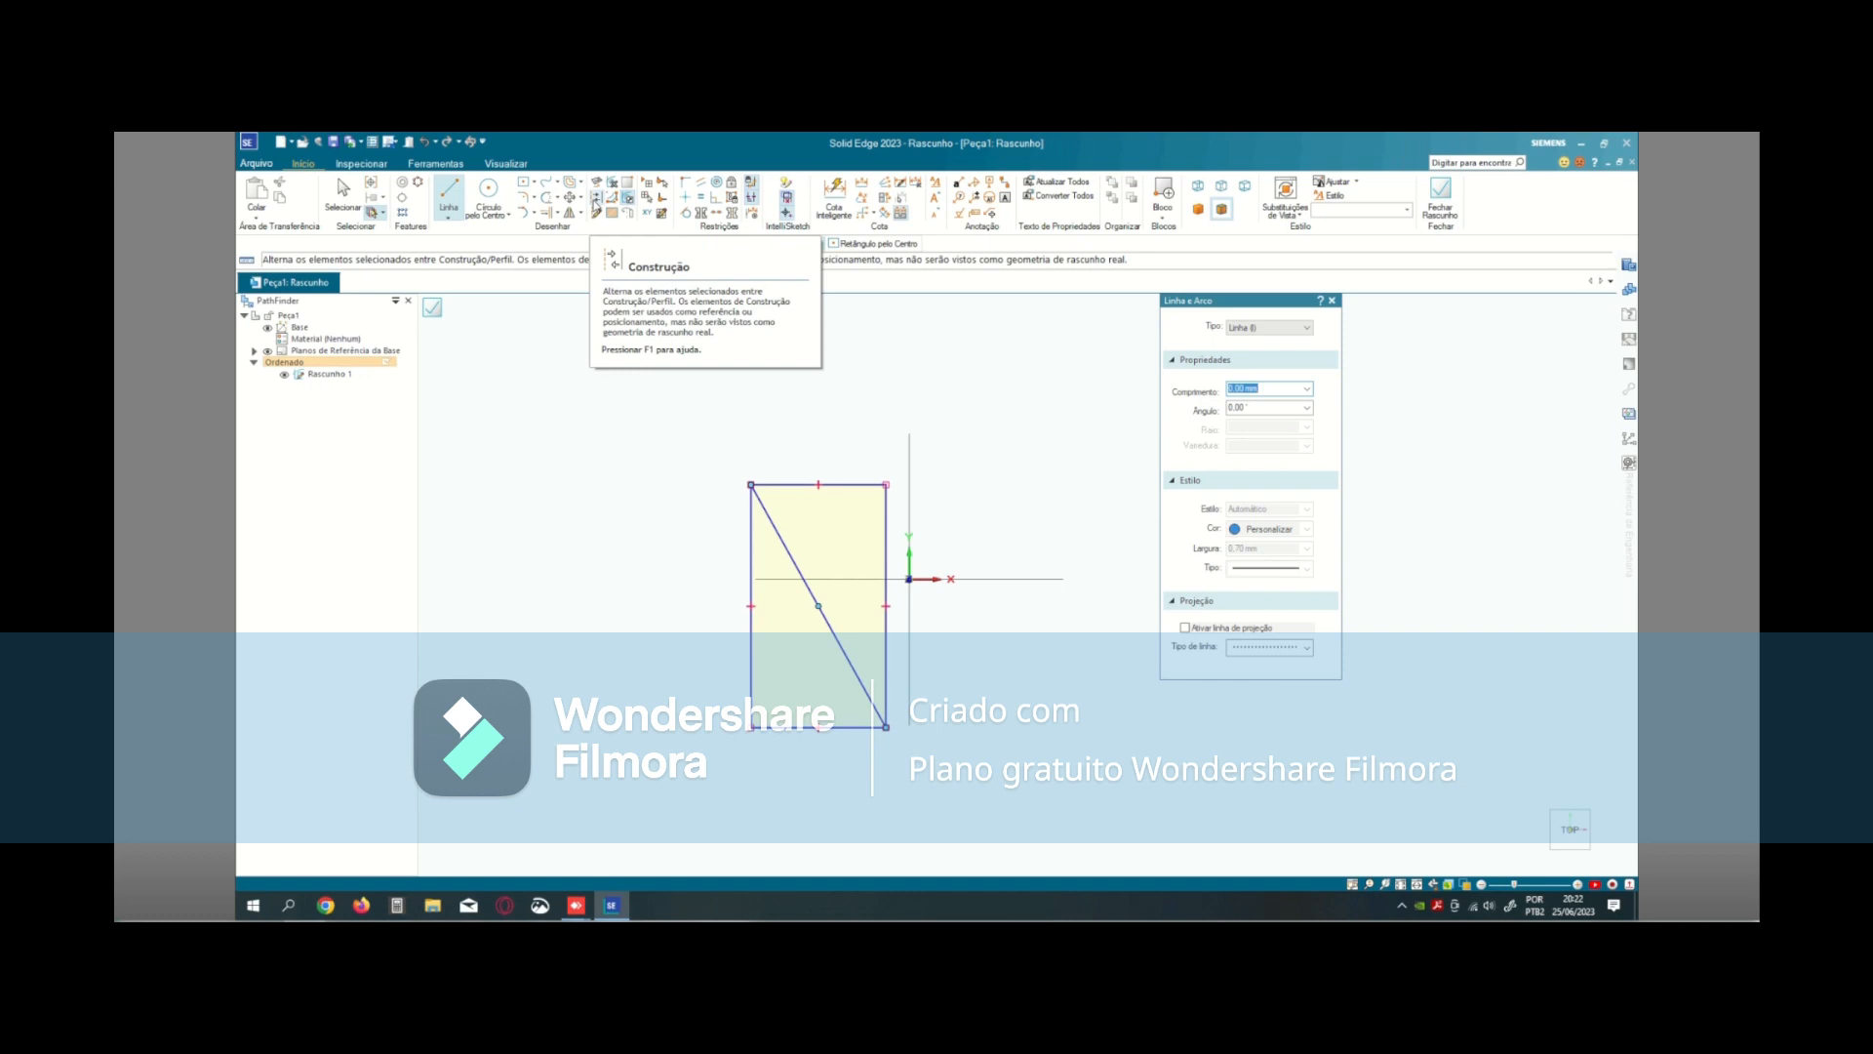
pyautogui.click(596, 198)
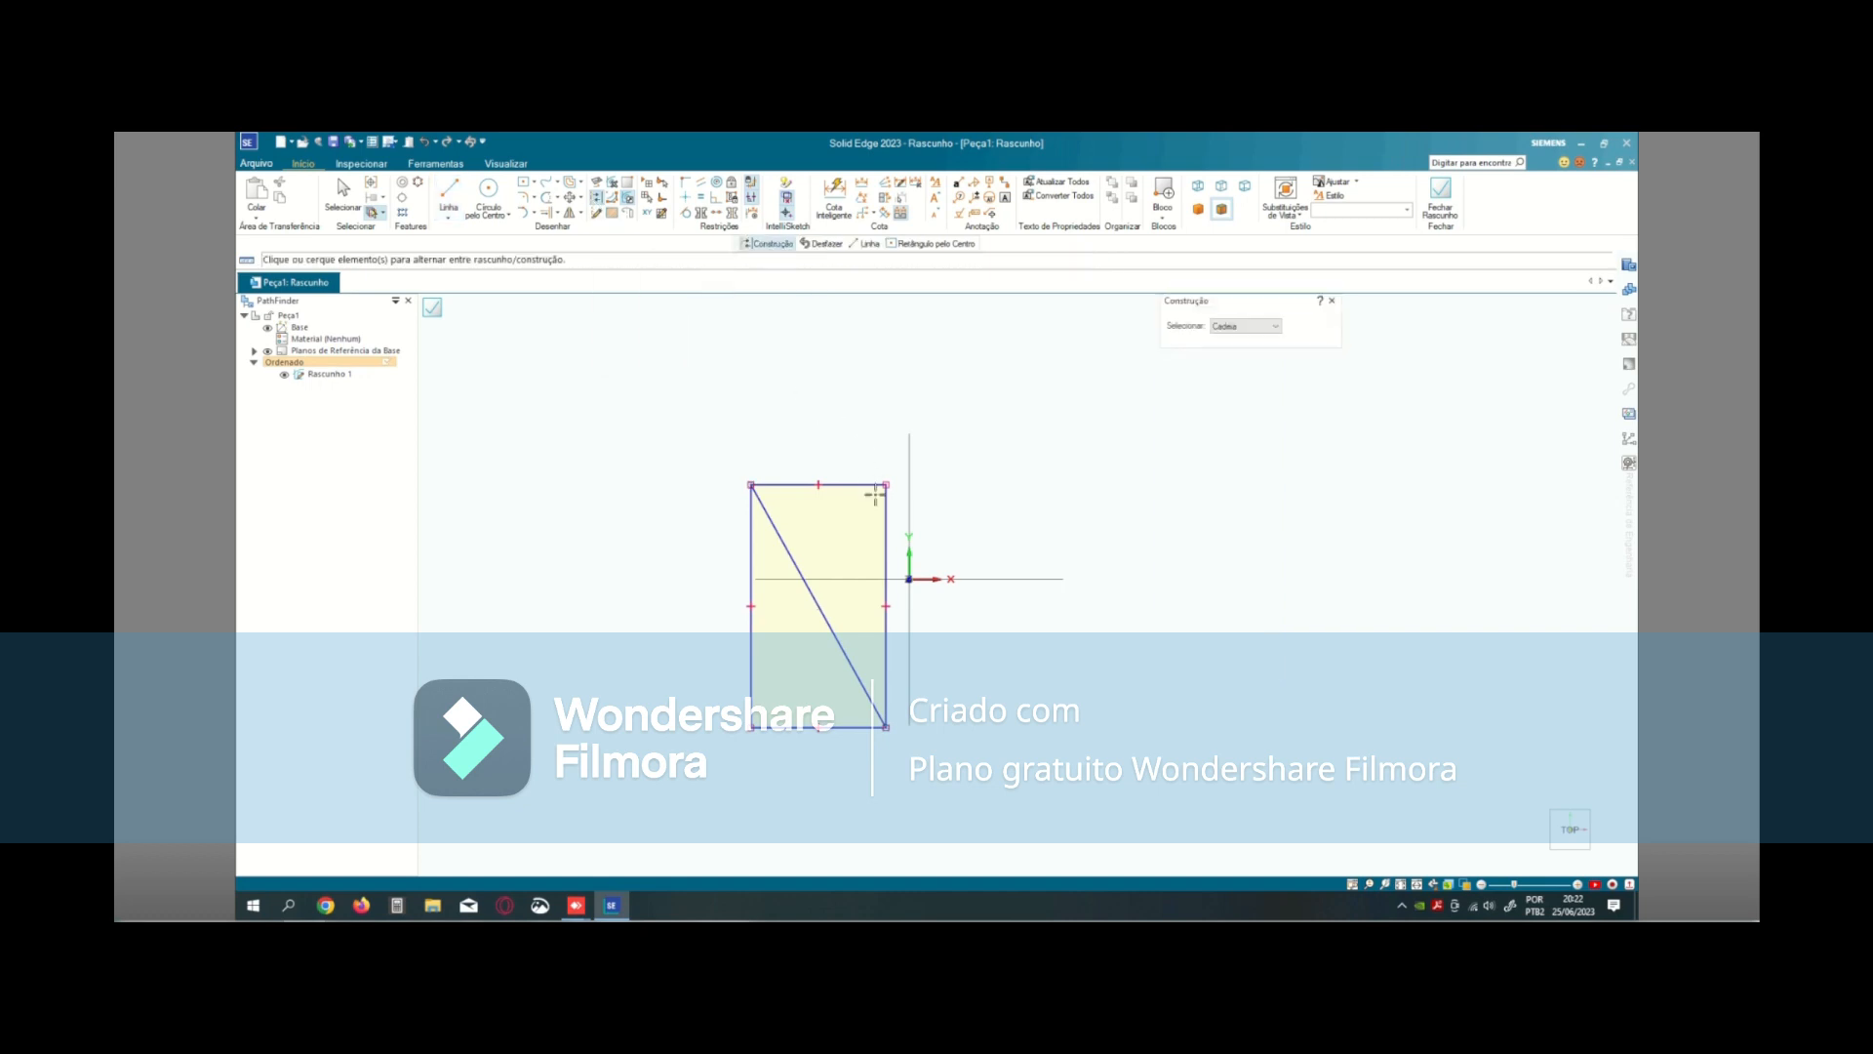
pyautogui.click(821, 603)
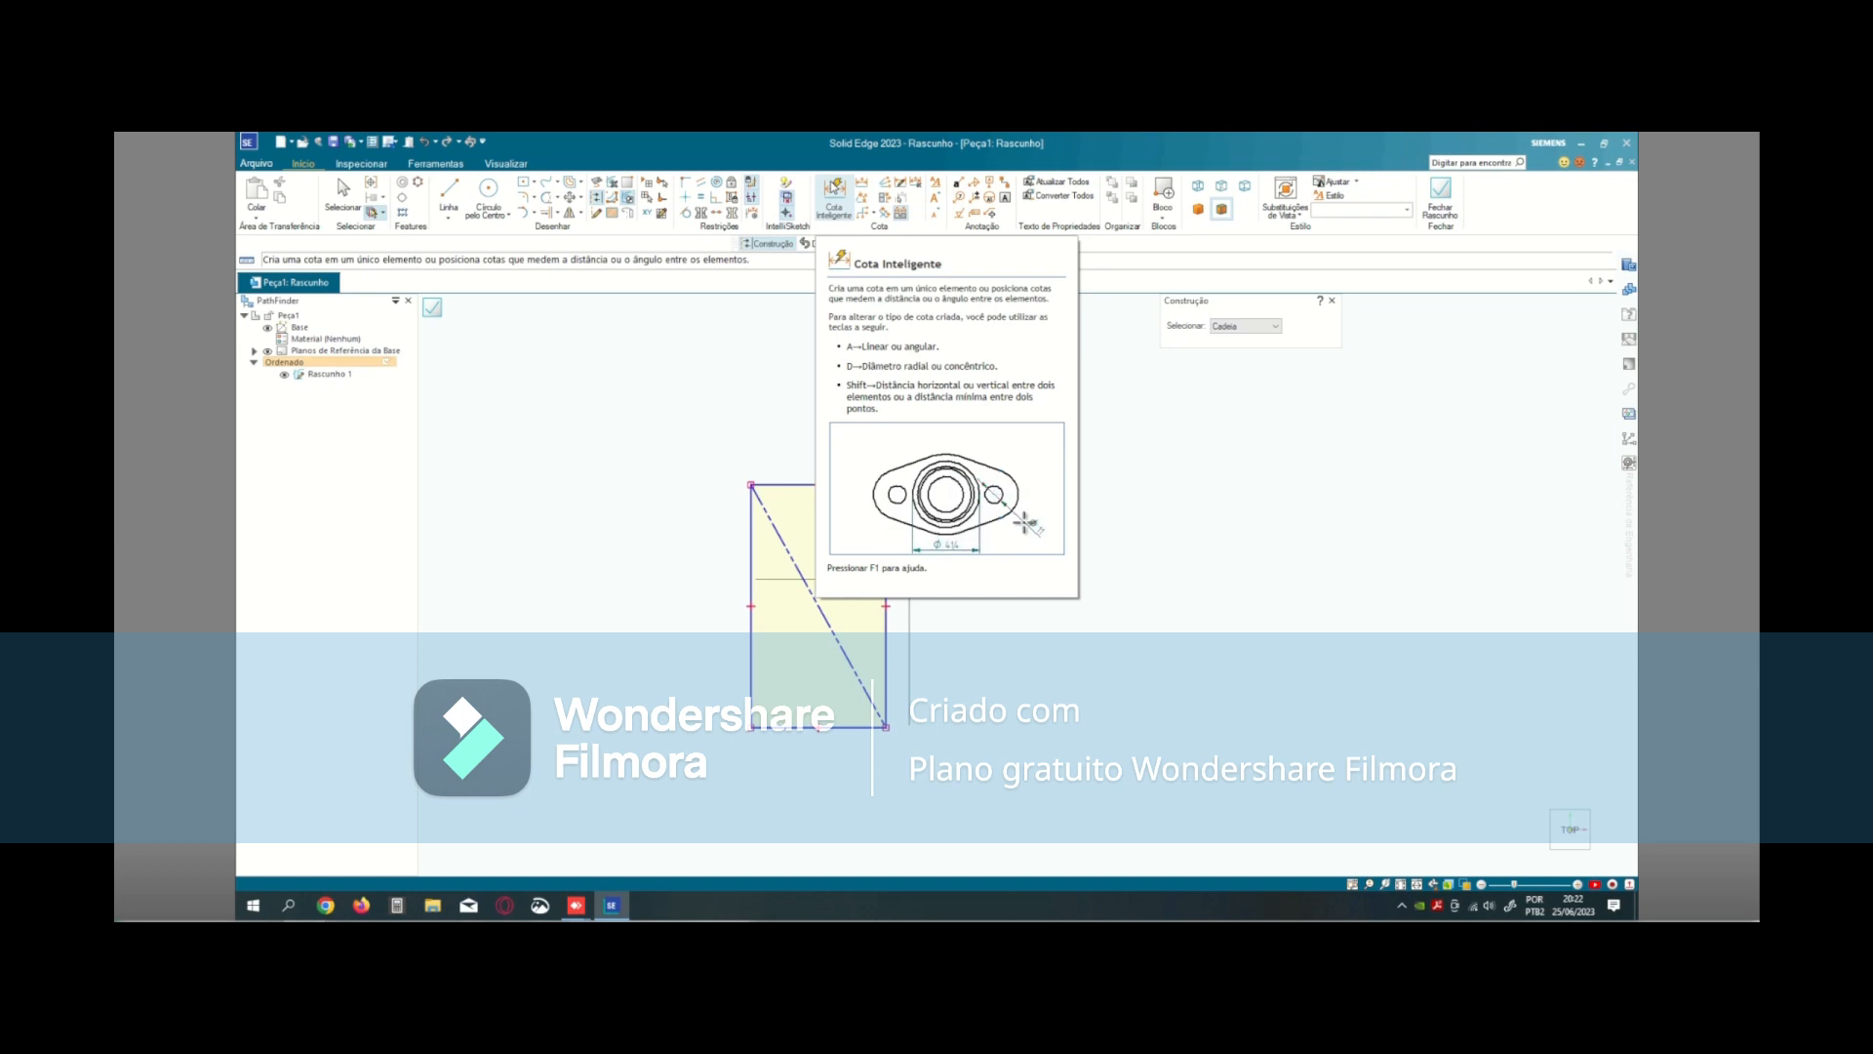
# - Dimension the rectangle's width along its upper edge and its height along its left edge
pyautogui.click(831, 181)
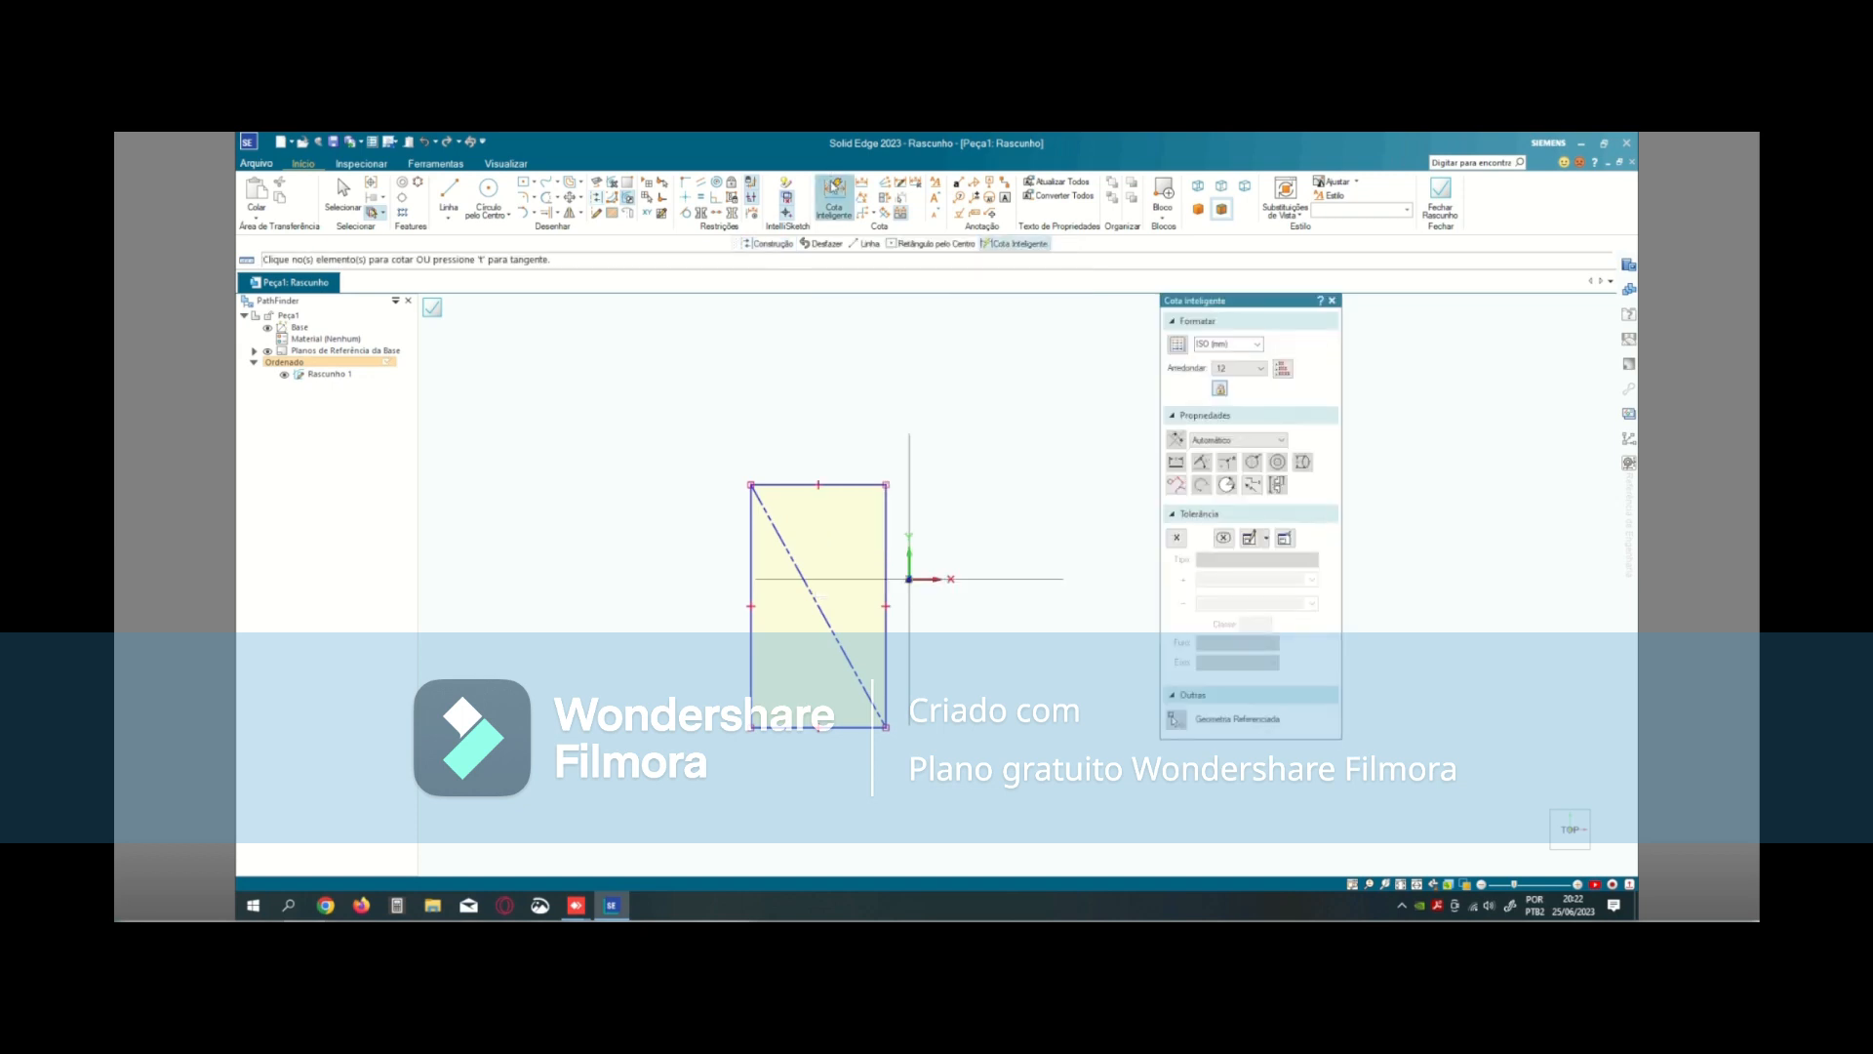
pyautogui.click(805, 482)
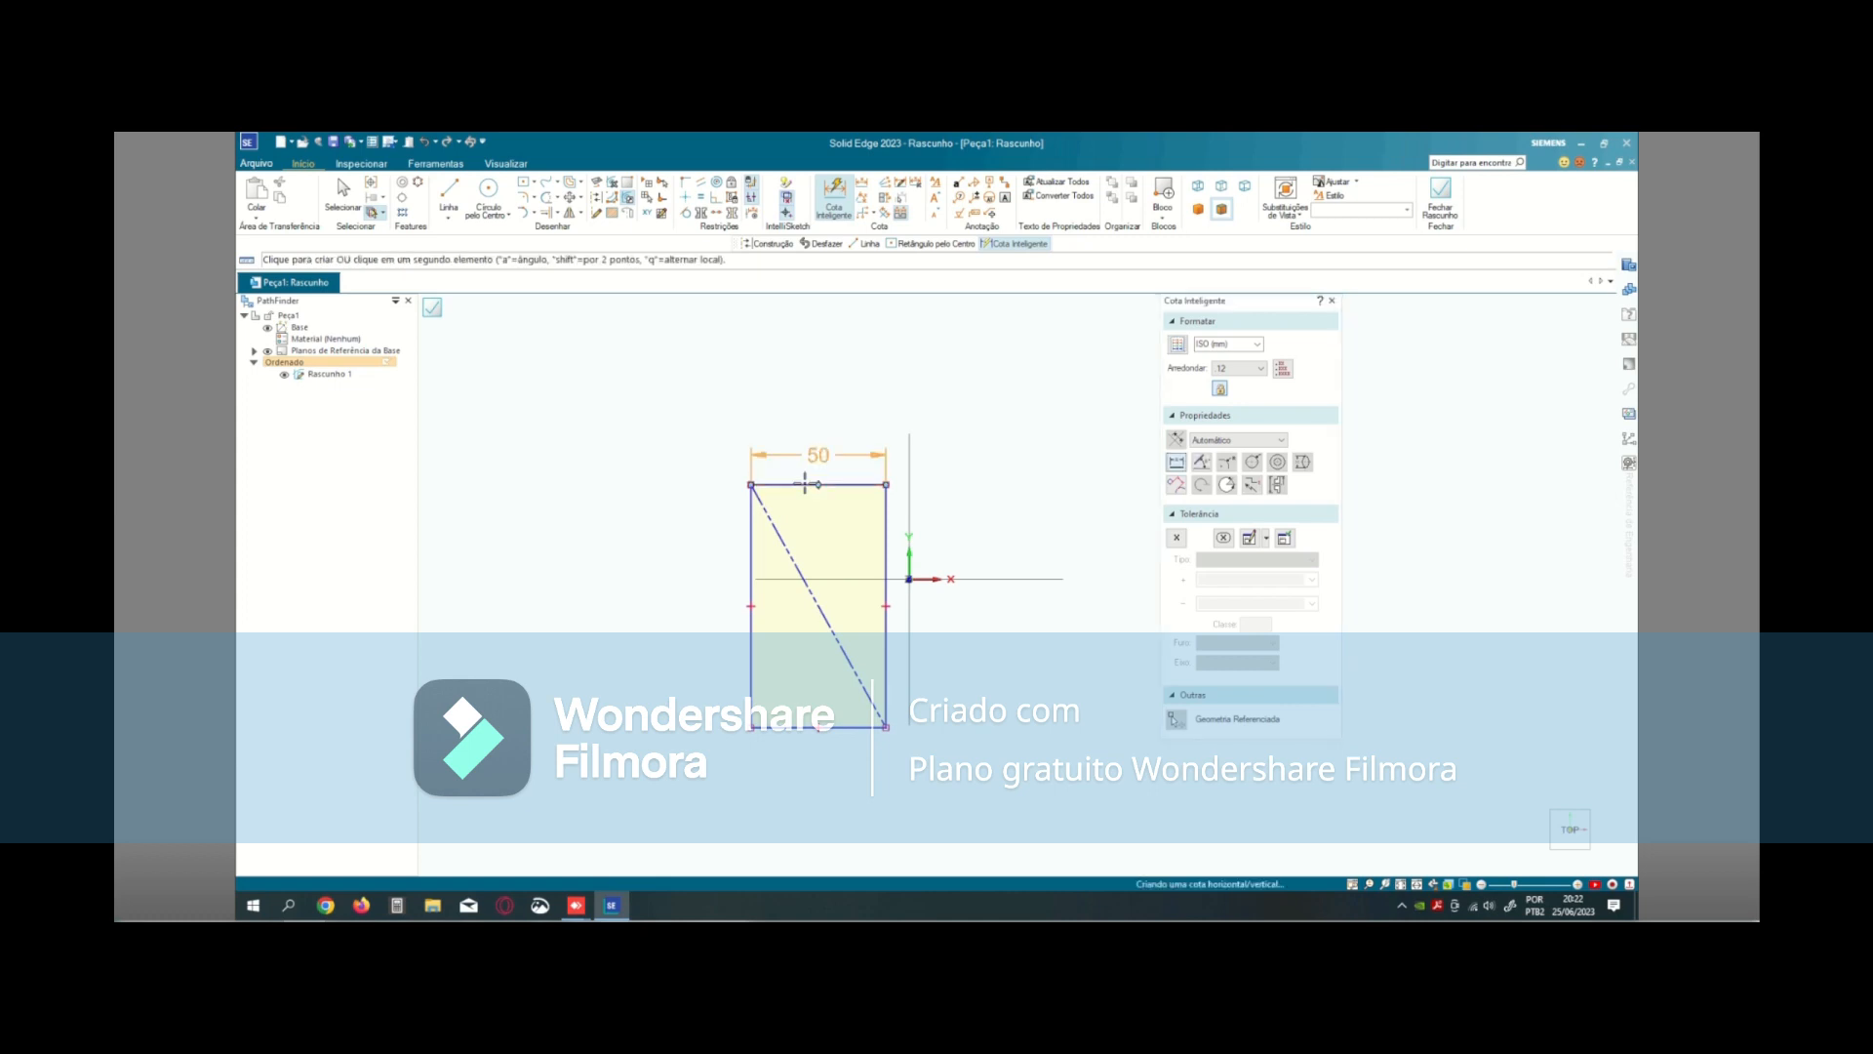
pyautogui.click(806, 485)
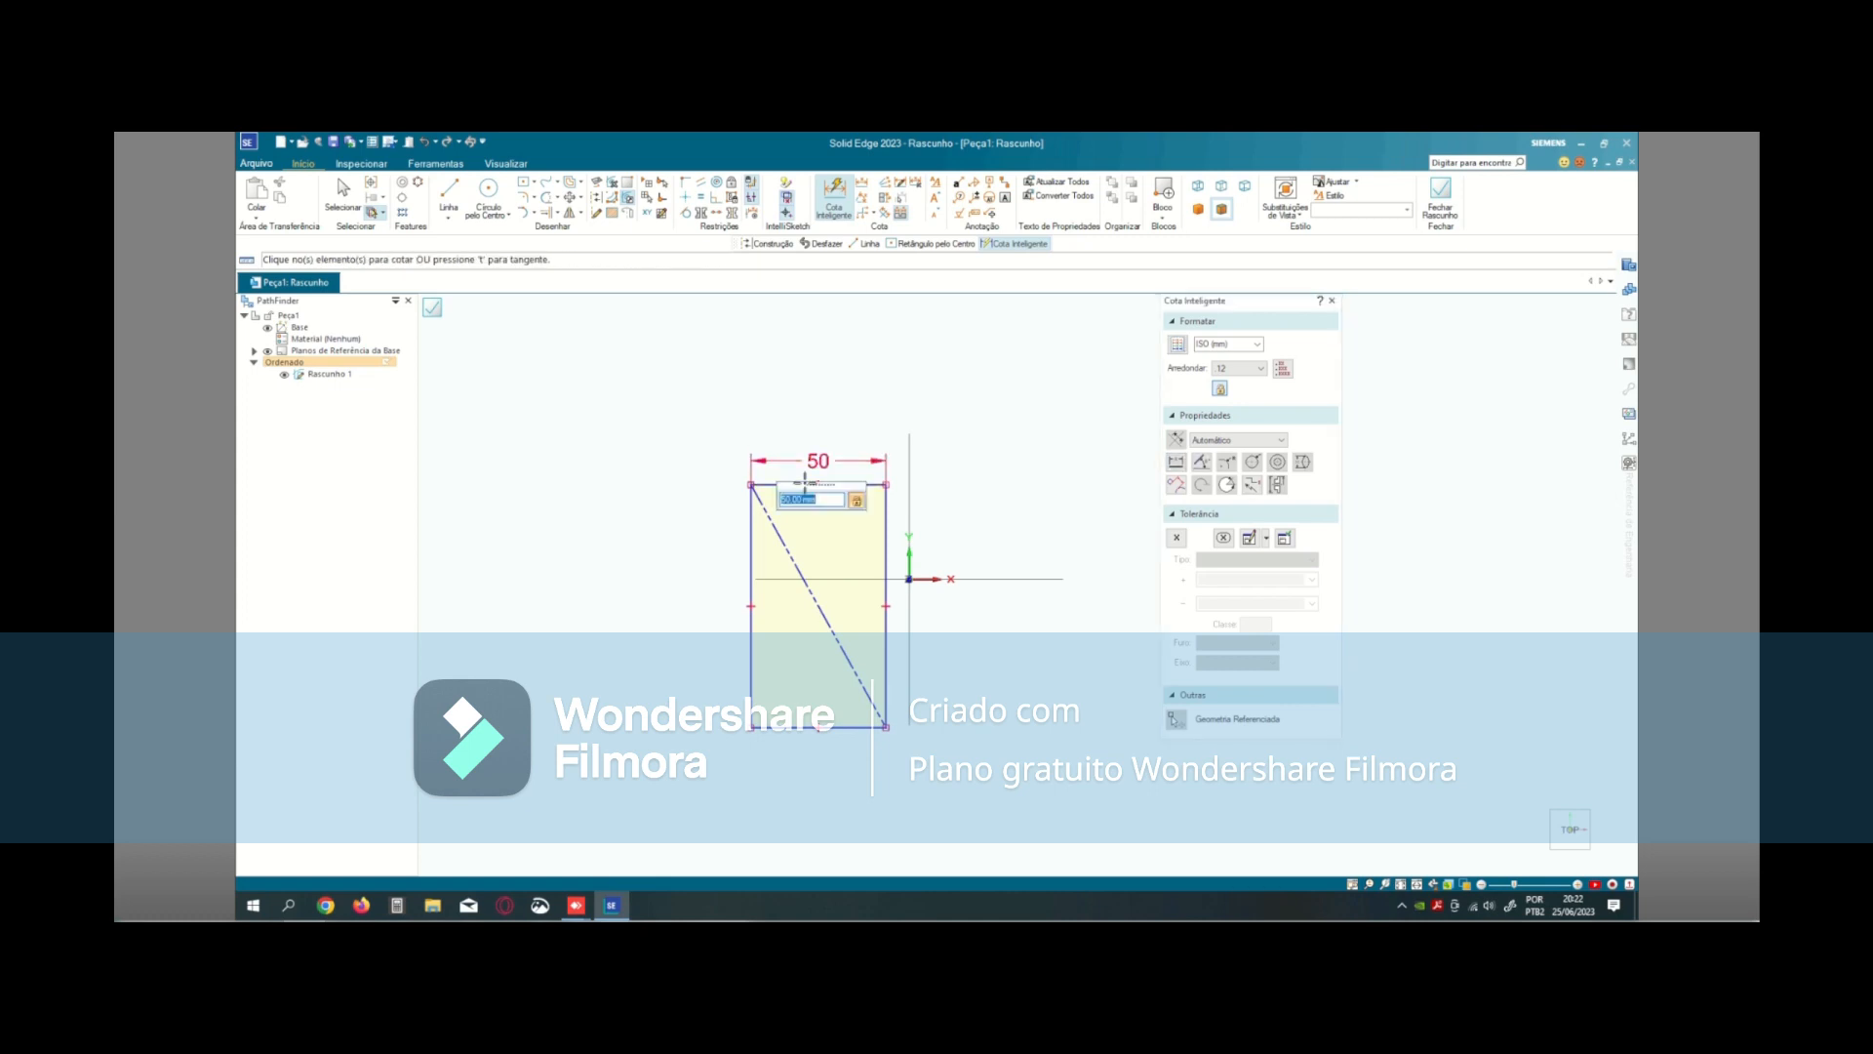
pyautogui.click(752, 557)
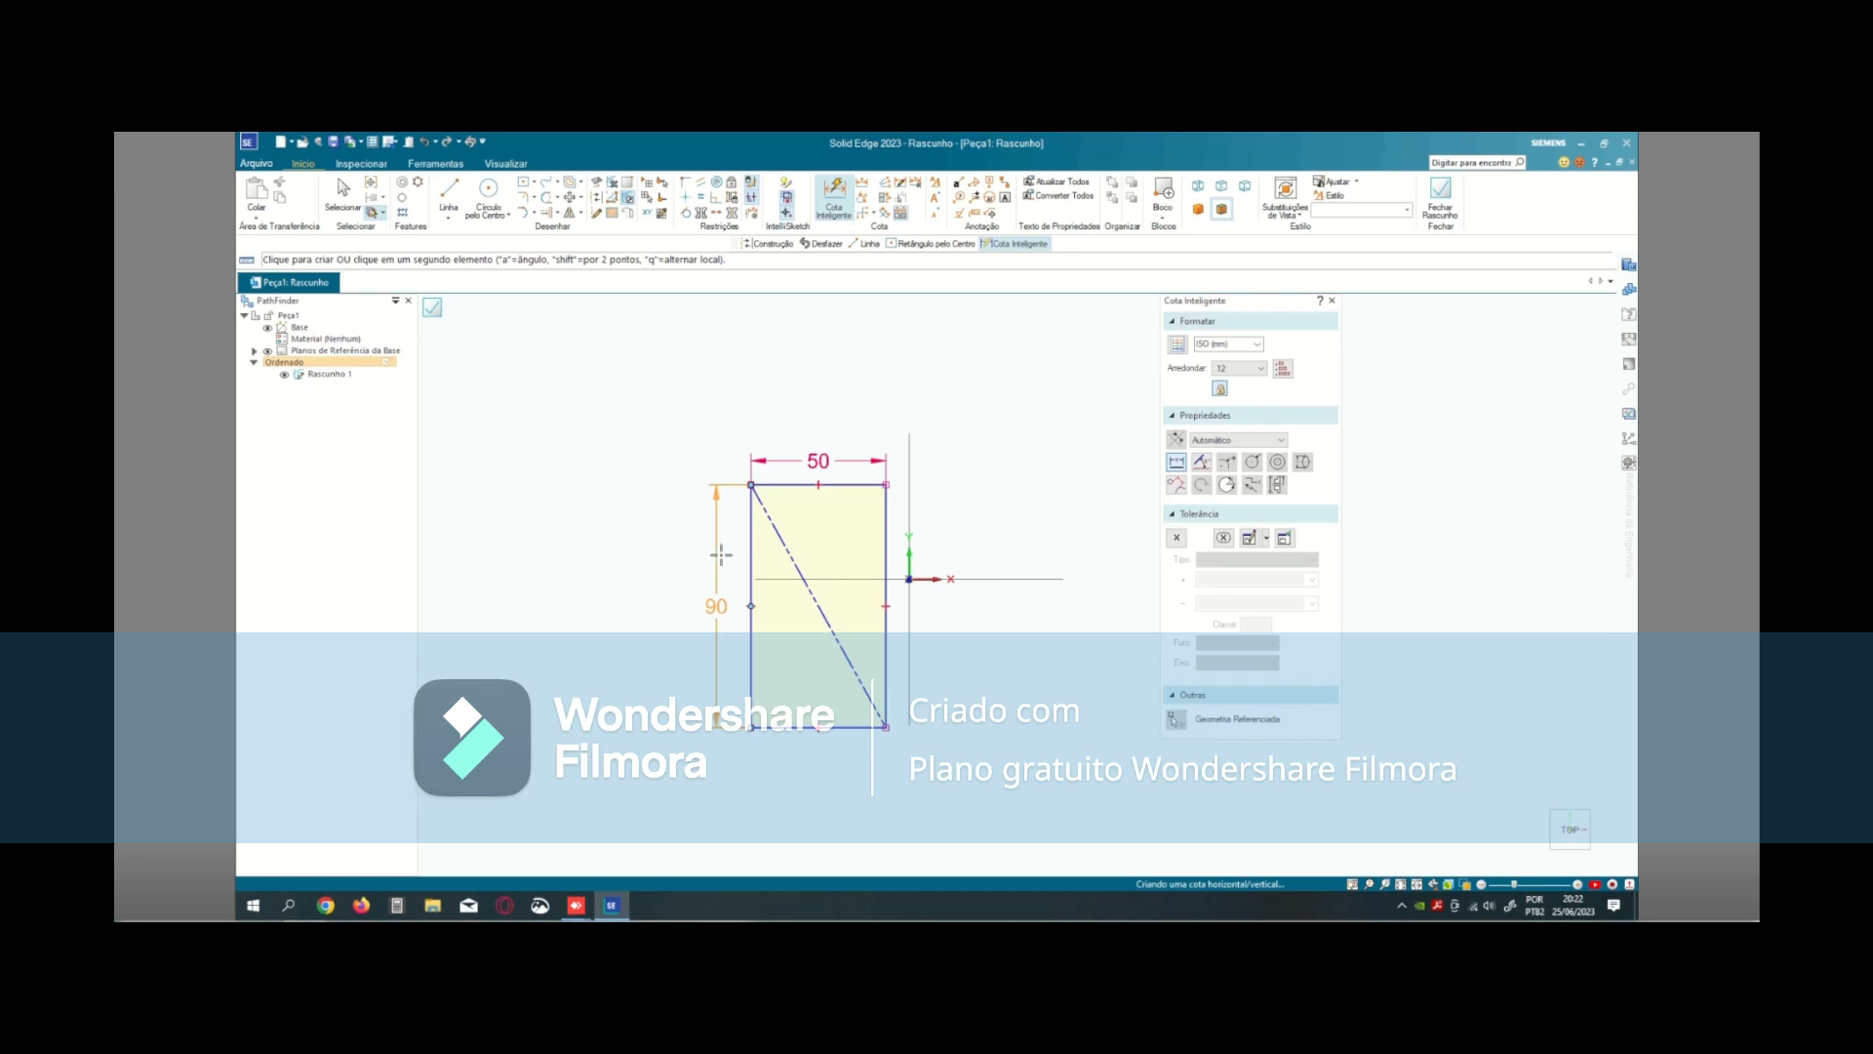
pyautogui.click(722, 554)
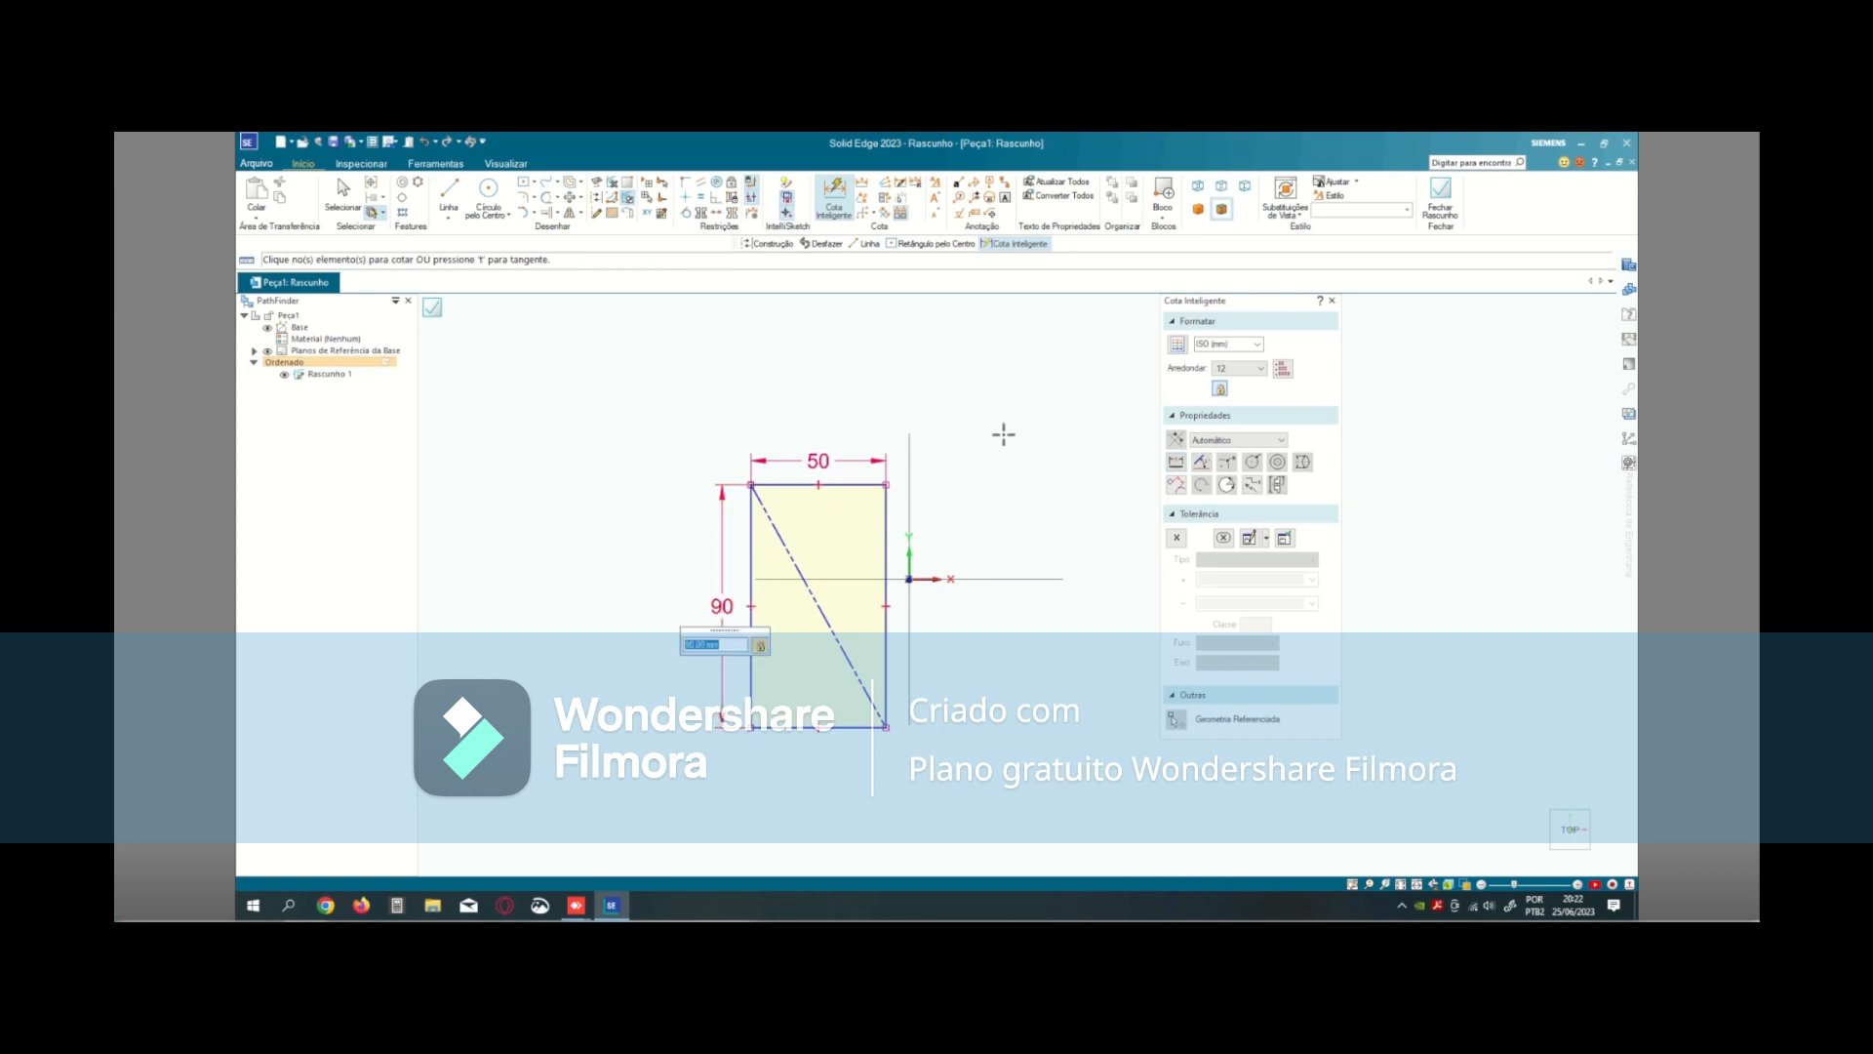
pyautogui.click(999, 514)
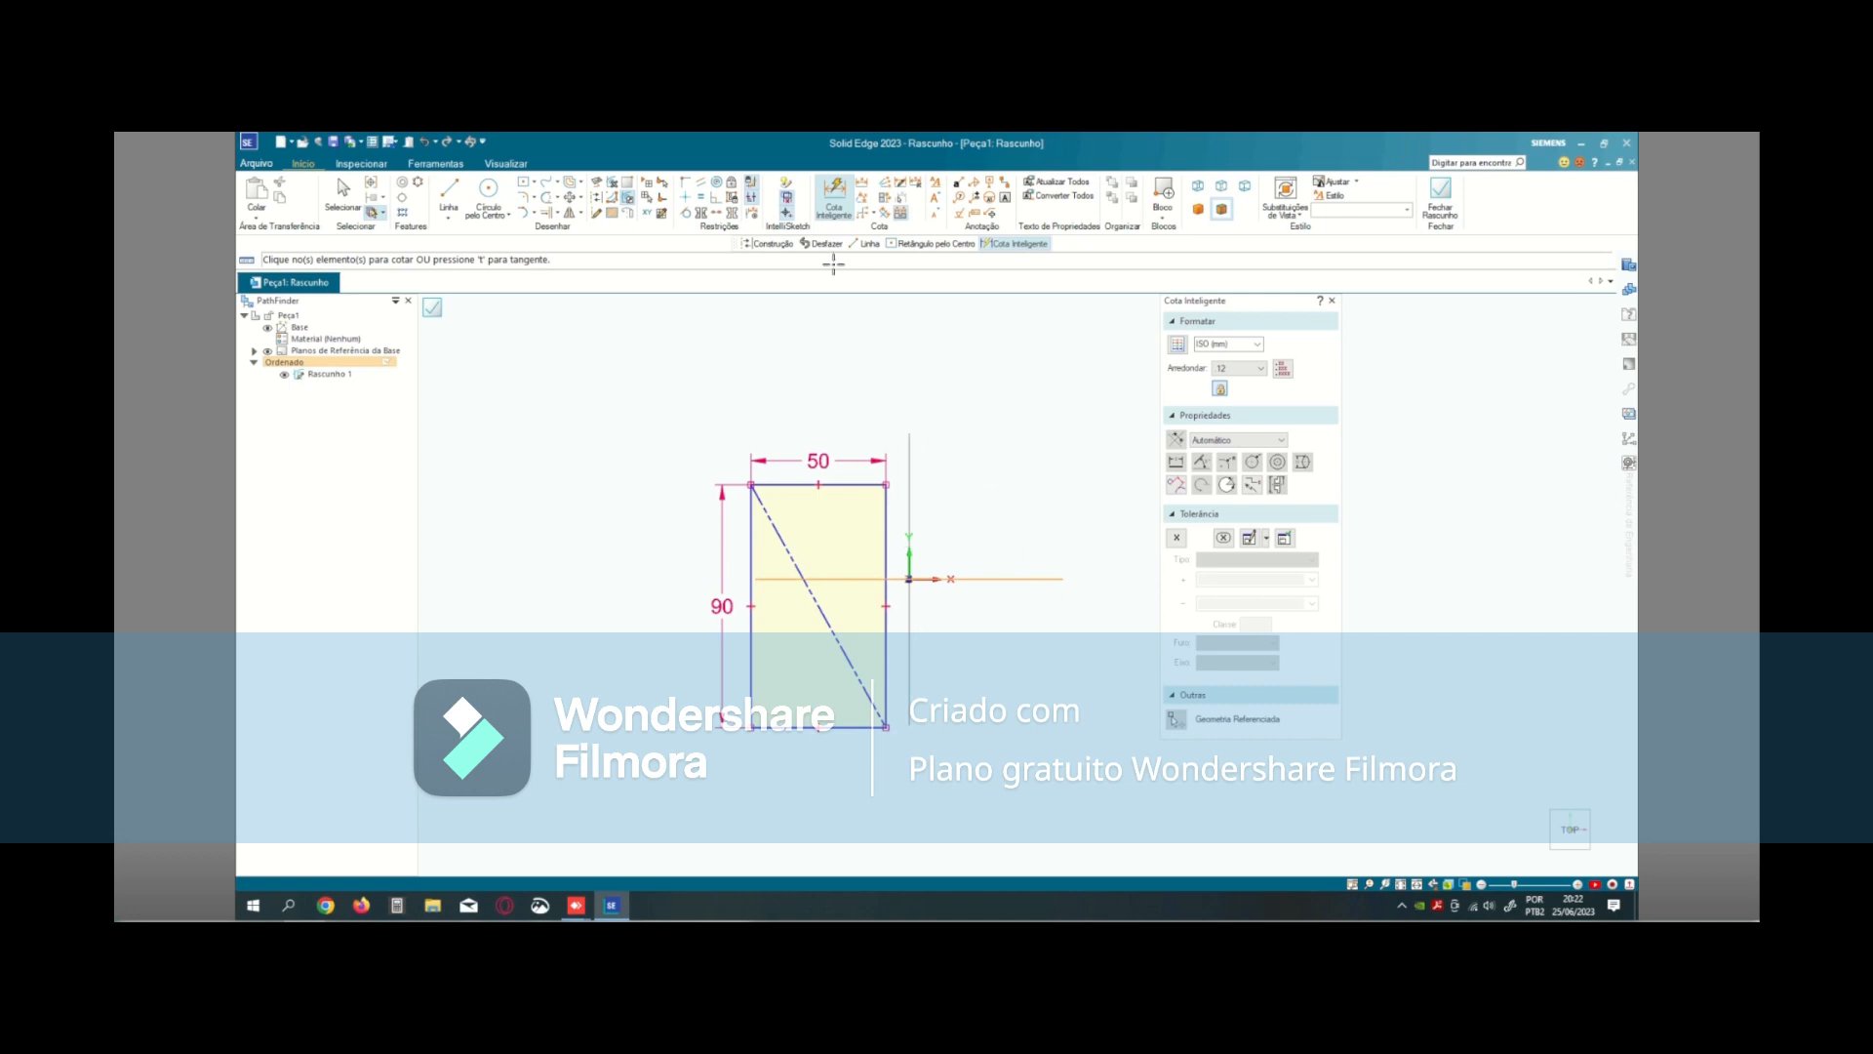
# - Connect the construction diagonal's midpoint to the sketch origin, and close and finish the sketch
pyautogui.click(687, 185)
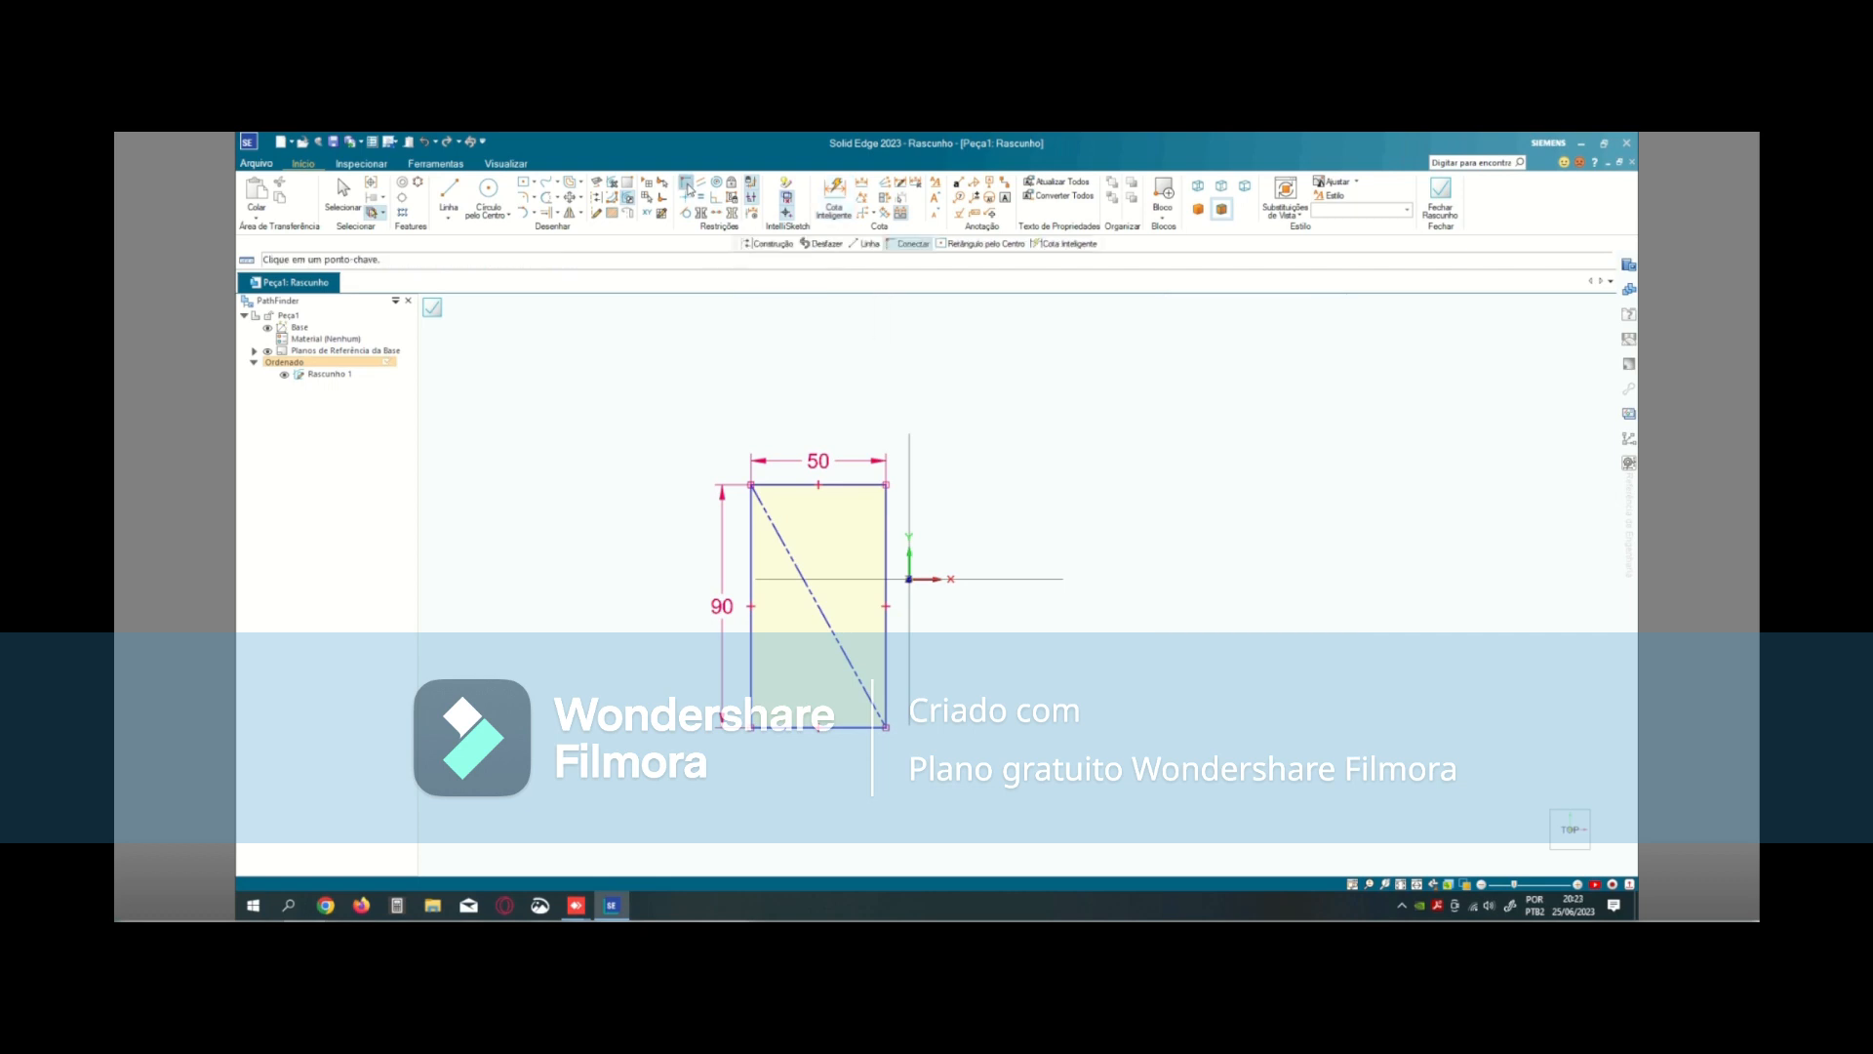
pyautogui.click(818, 607)
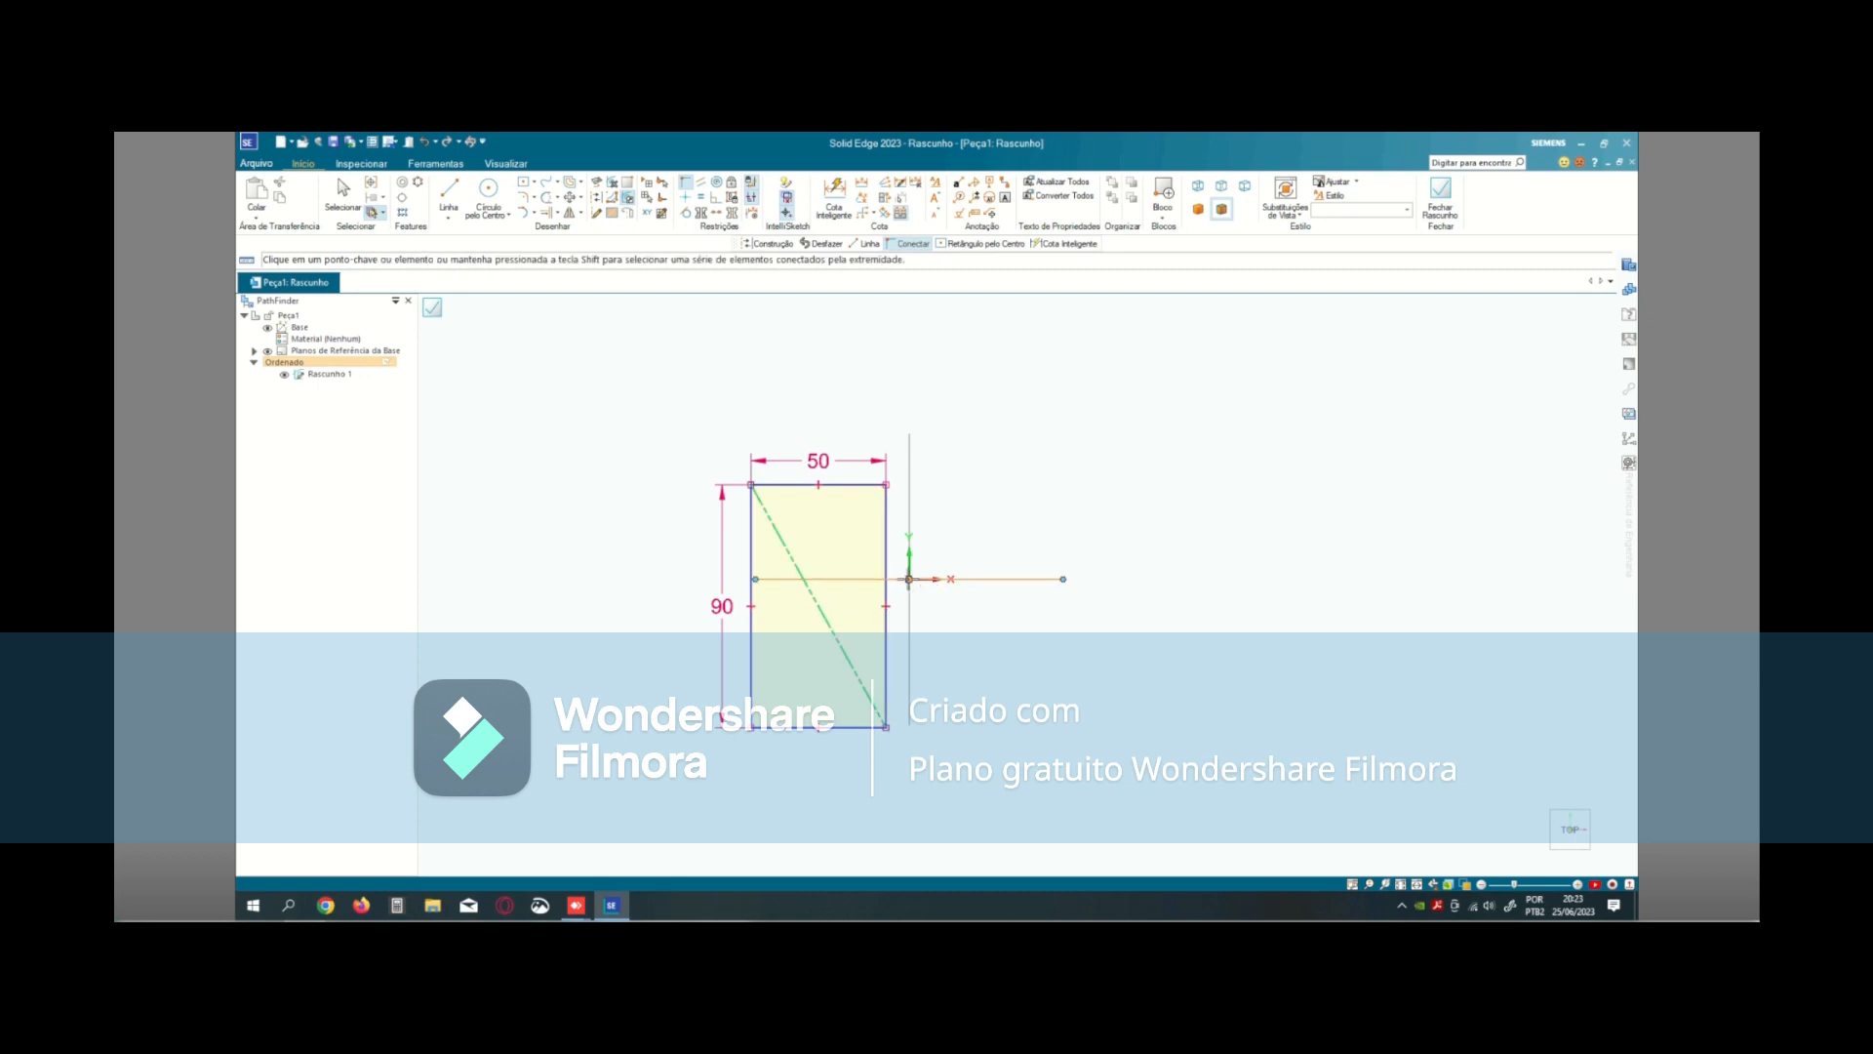
pyautogui.click(908, 580)
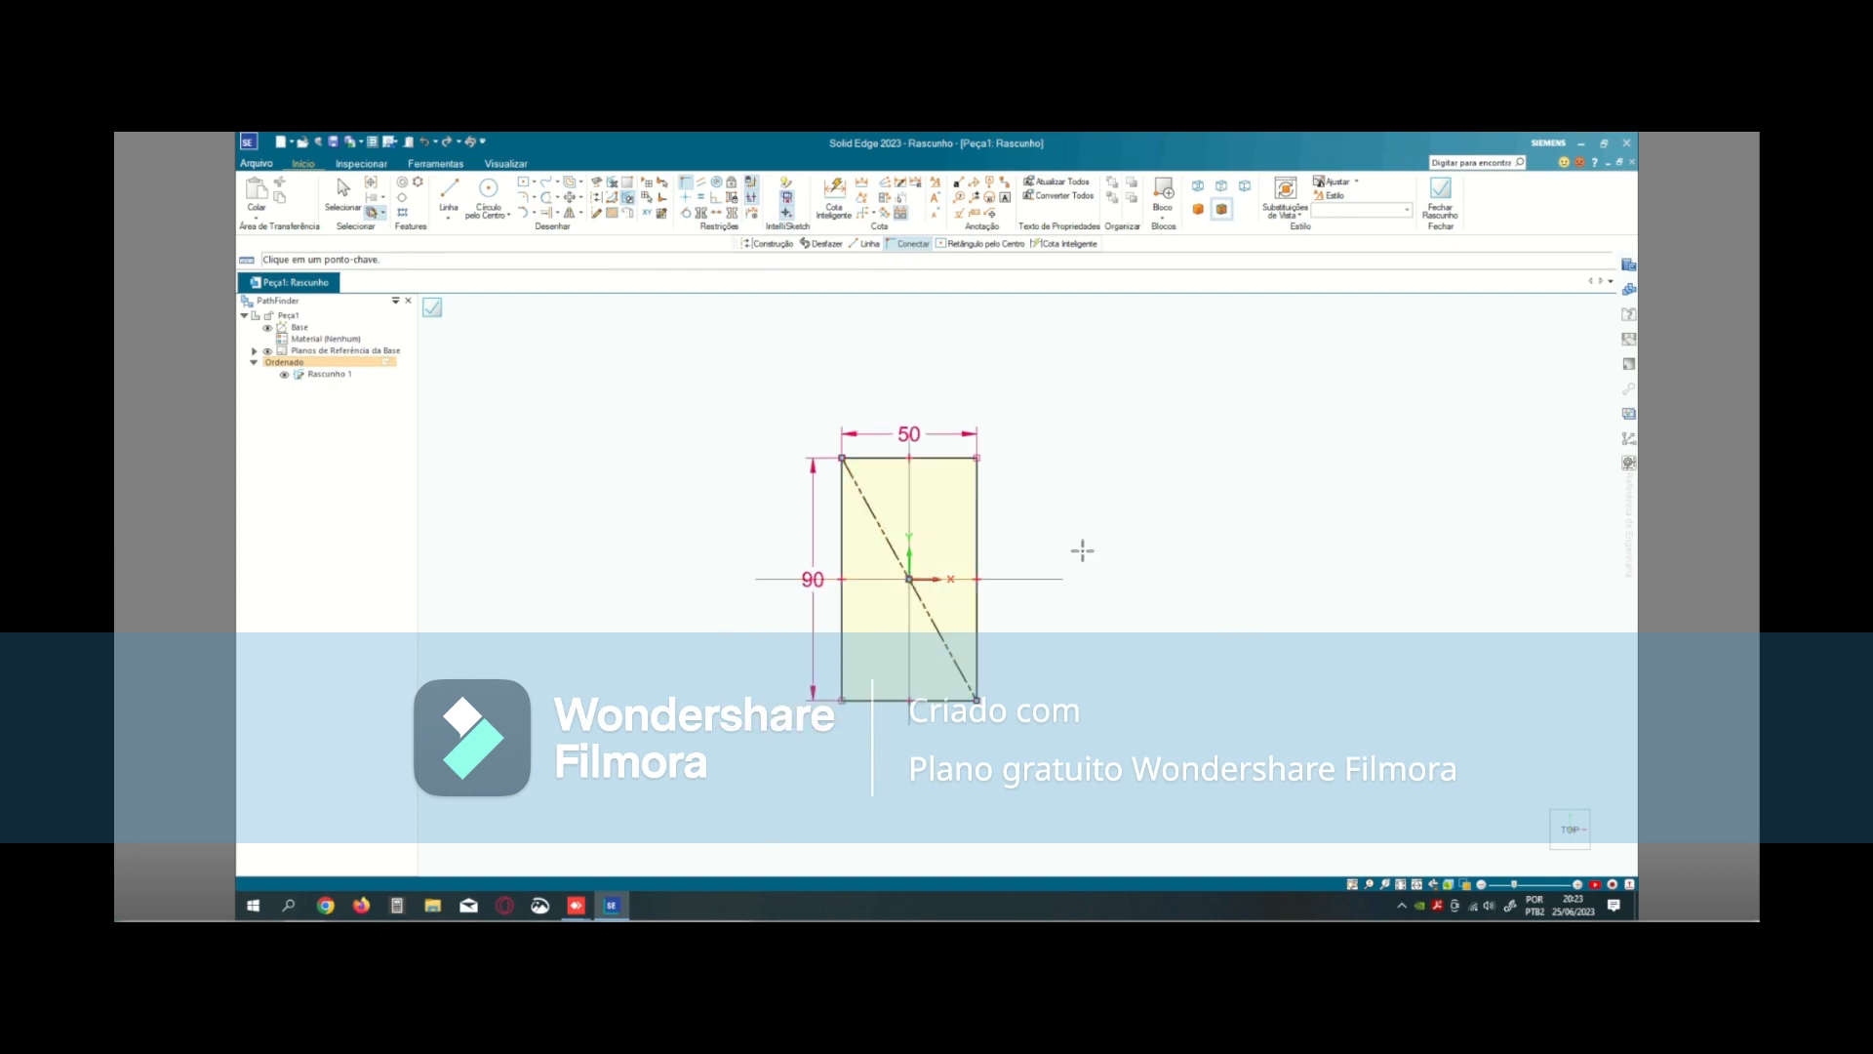
pyautogui.click(1440, 213)
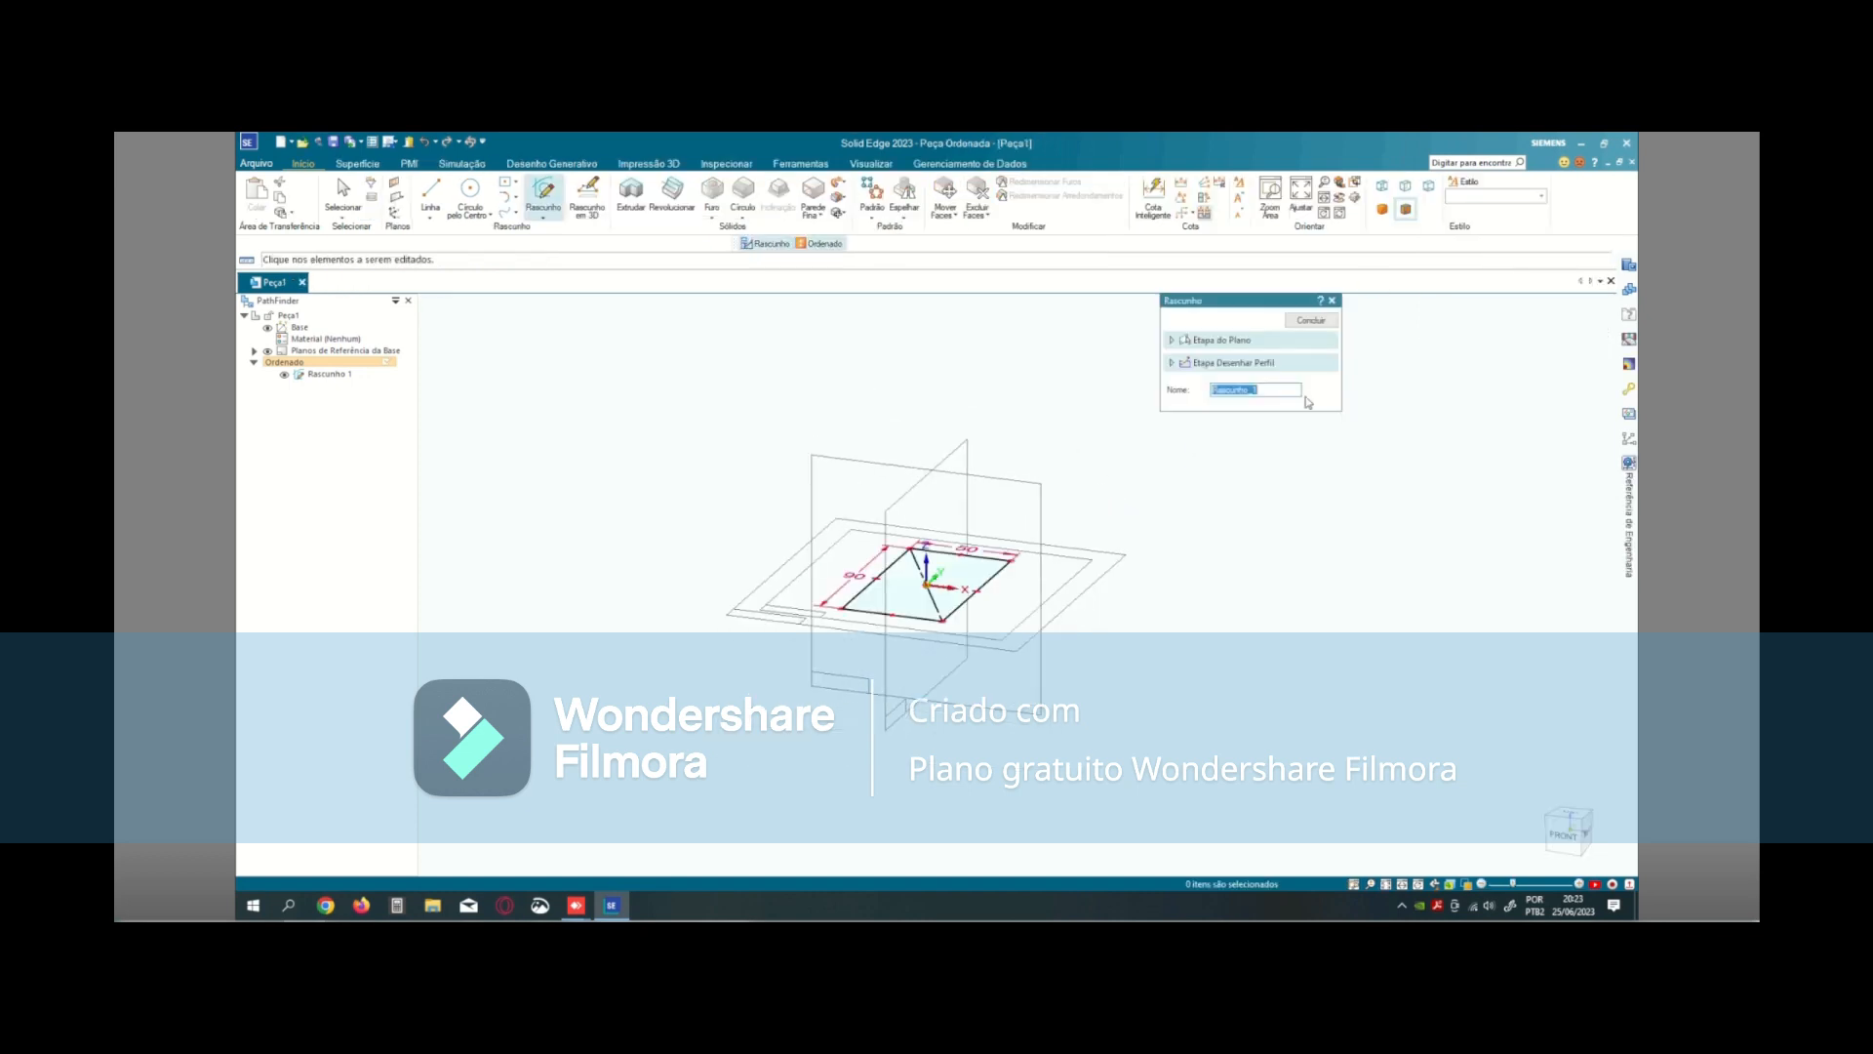
pyautogui.click(1319, 336)
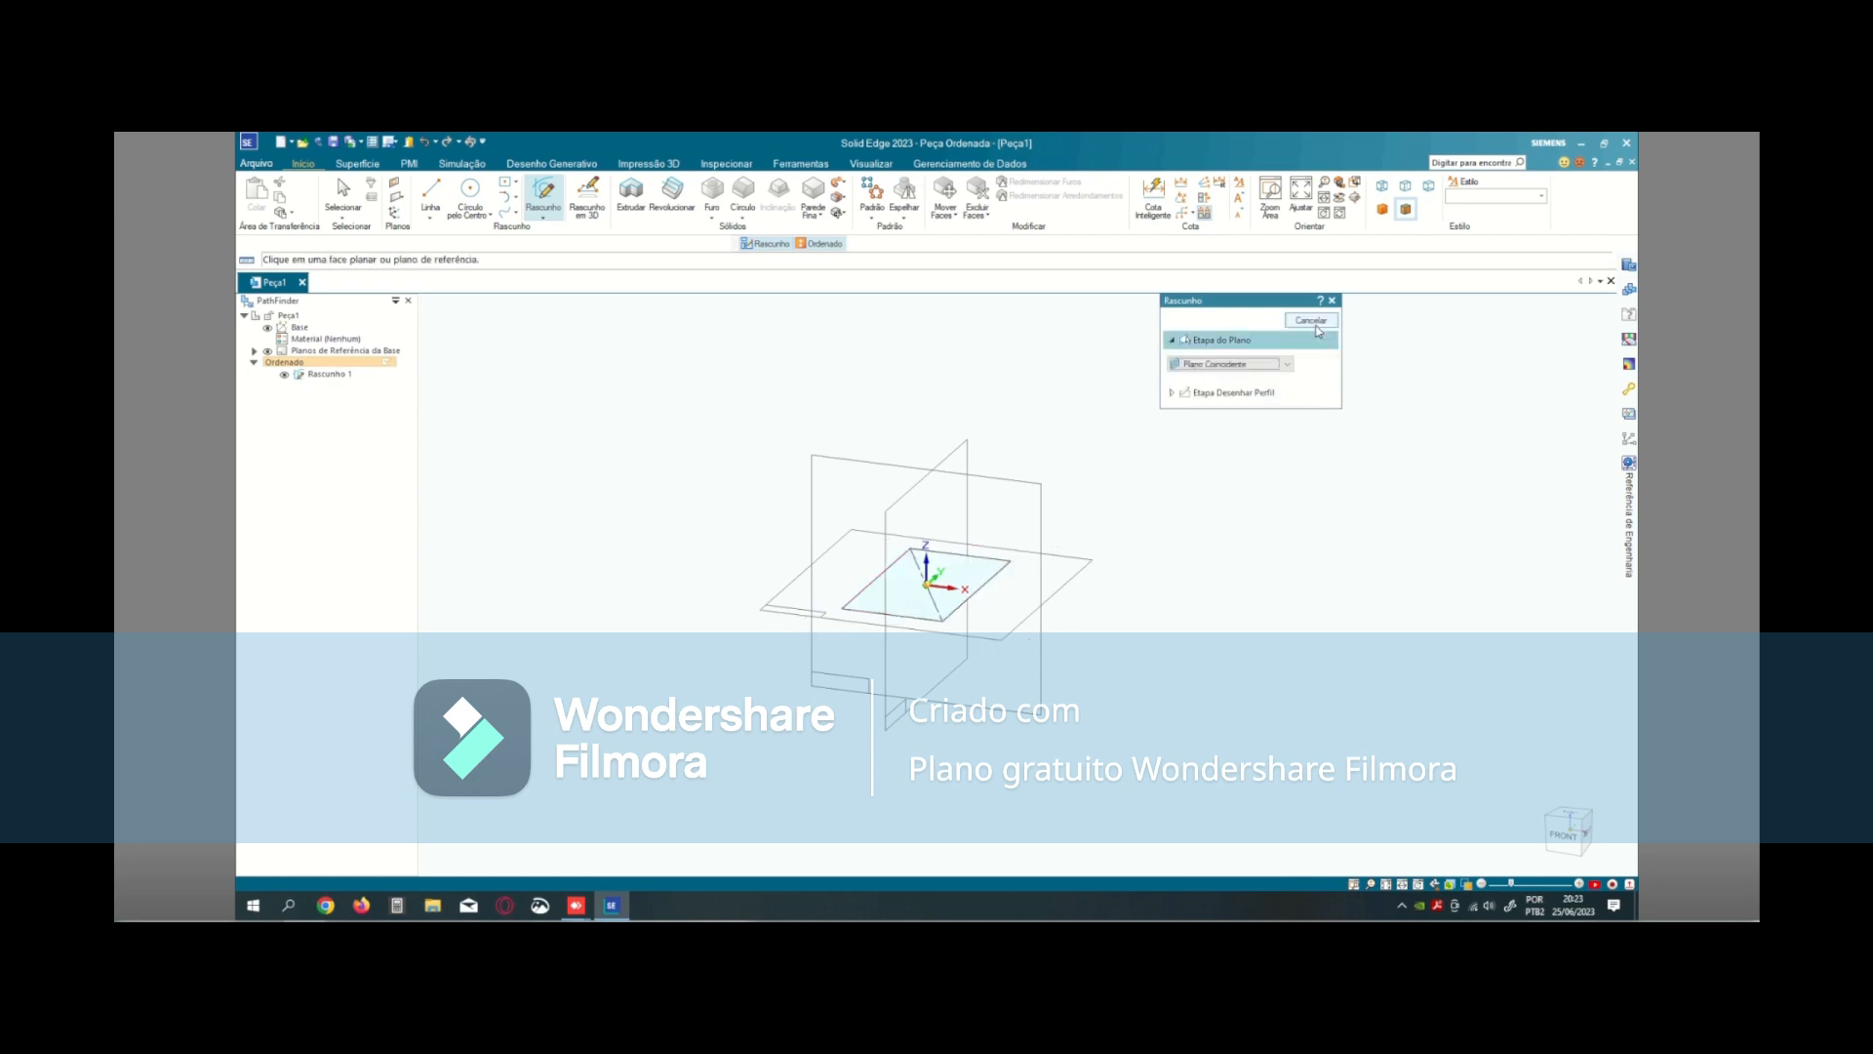
pyautogui.click(1316, 326)
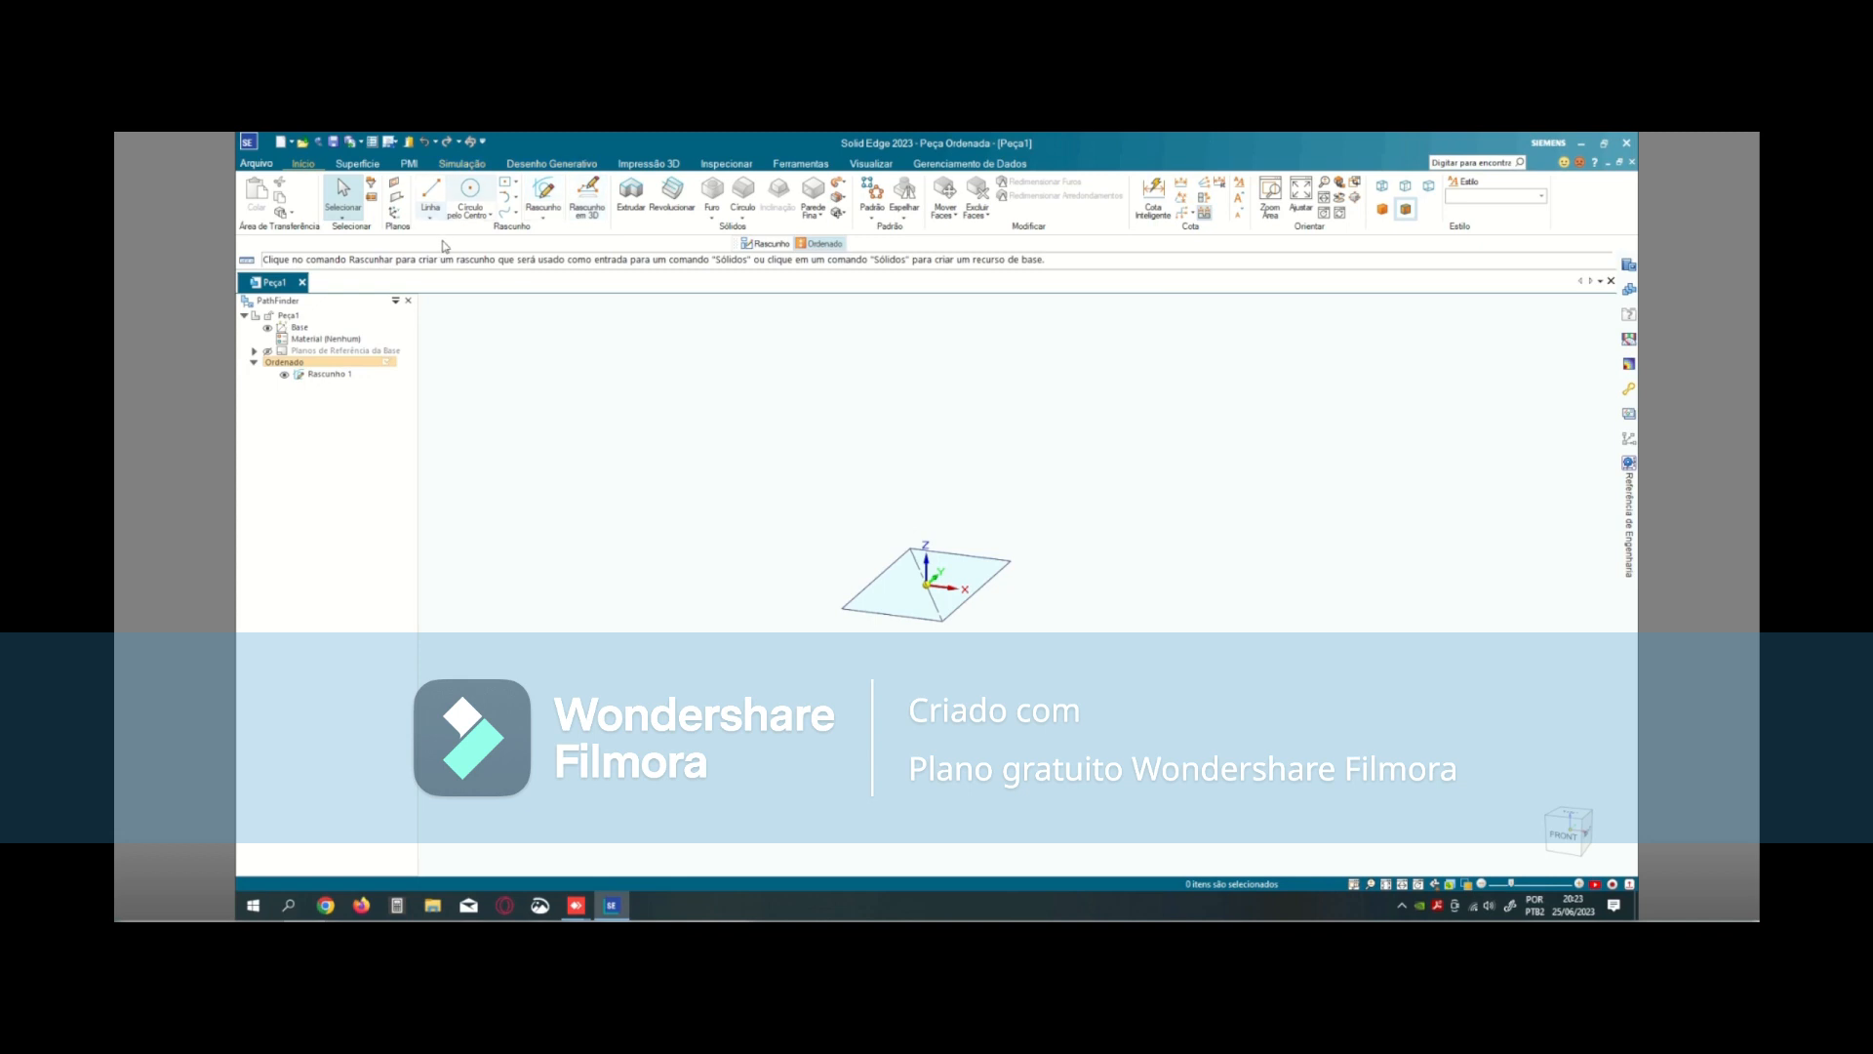
# - Extrude the rectangular sketch chain 20 mm upward to one side as a solid block
pyautogui.click(634, 199)
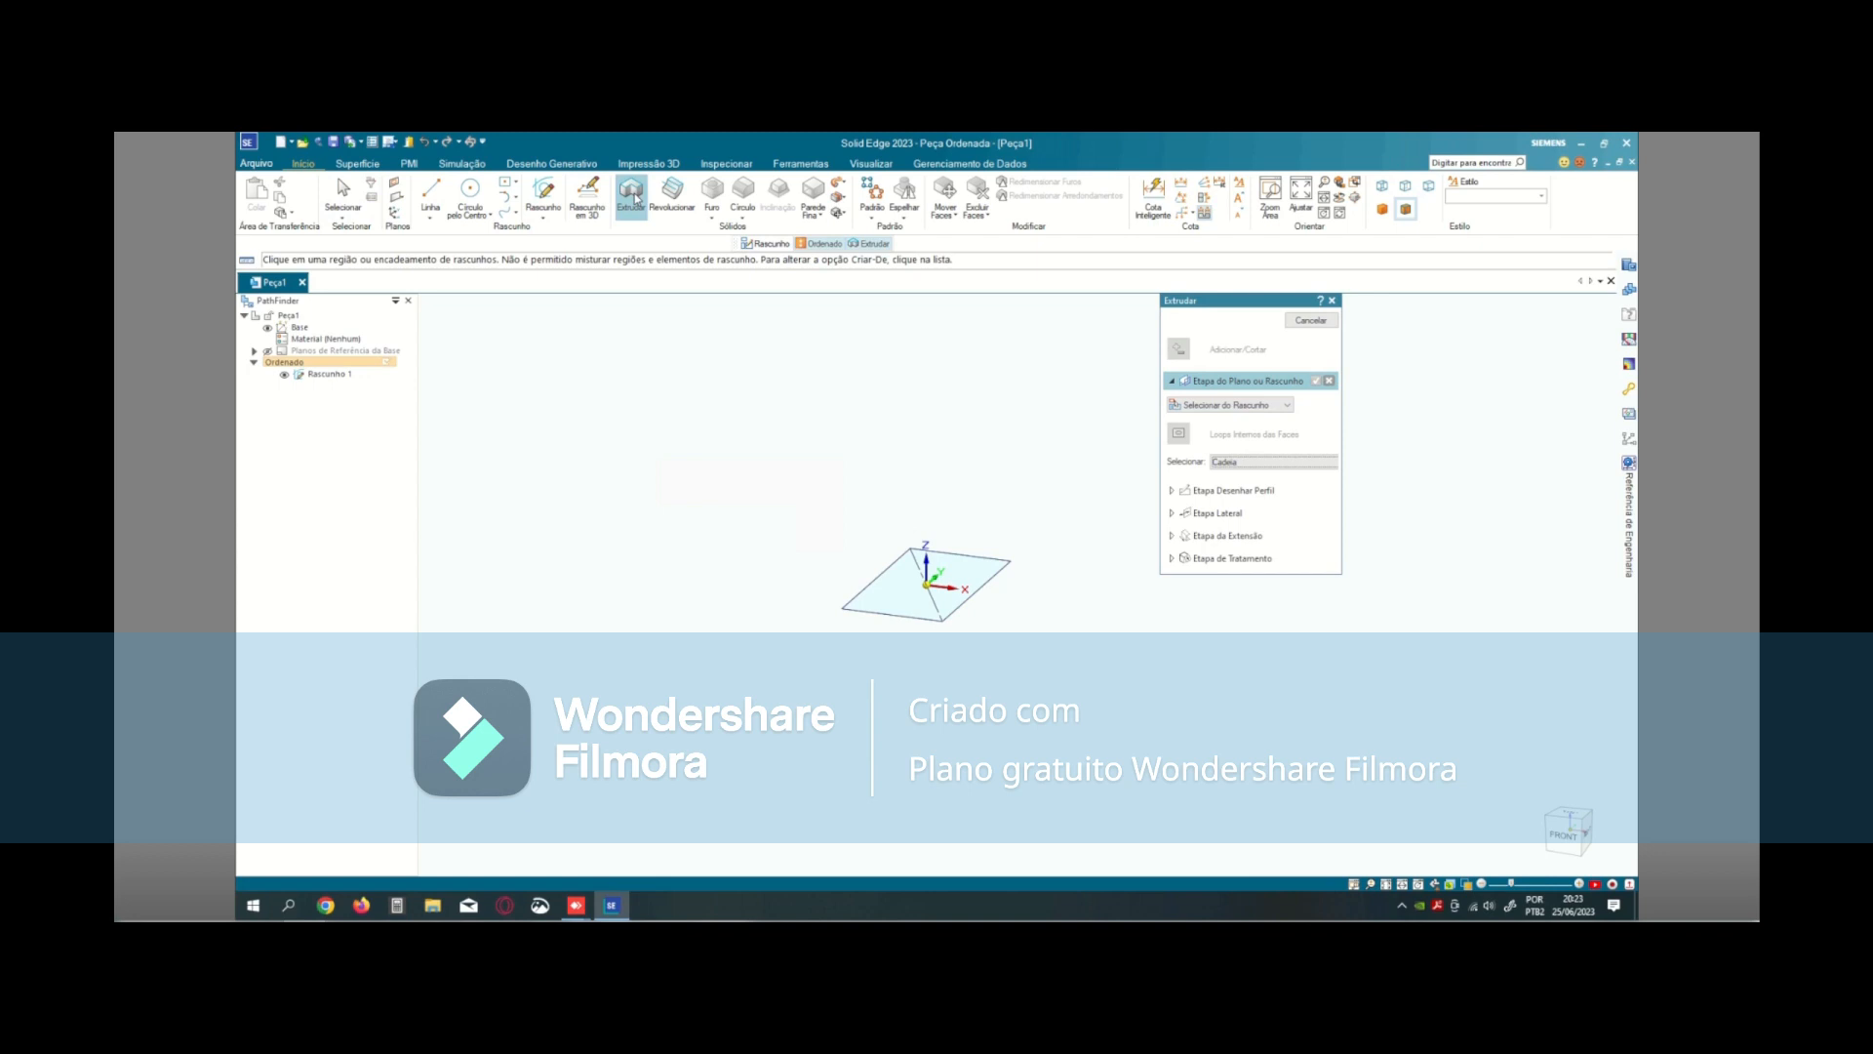
pyautogui.click(1216, 406)
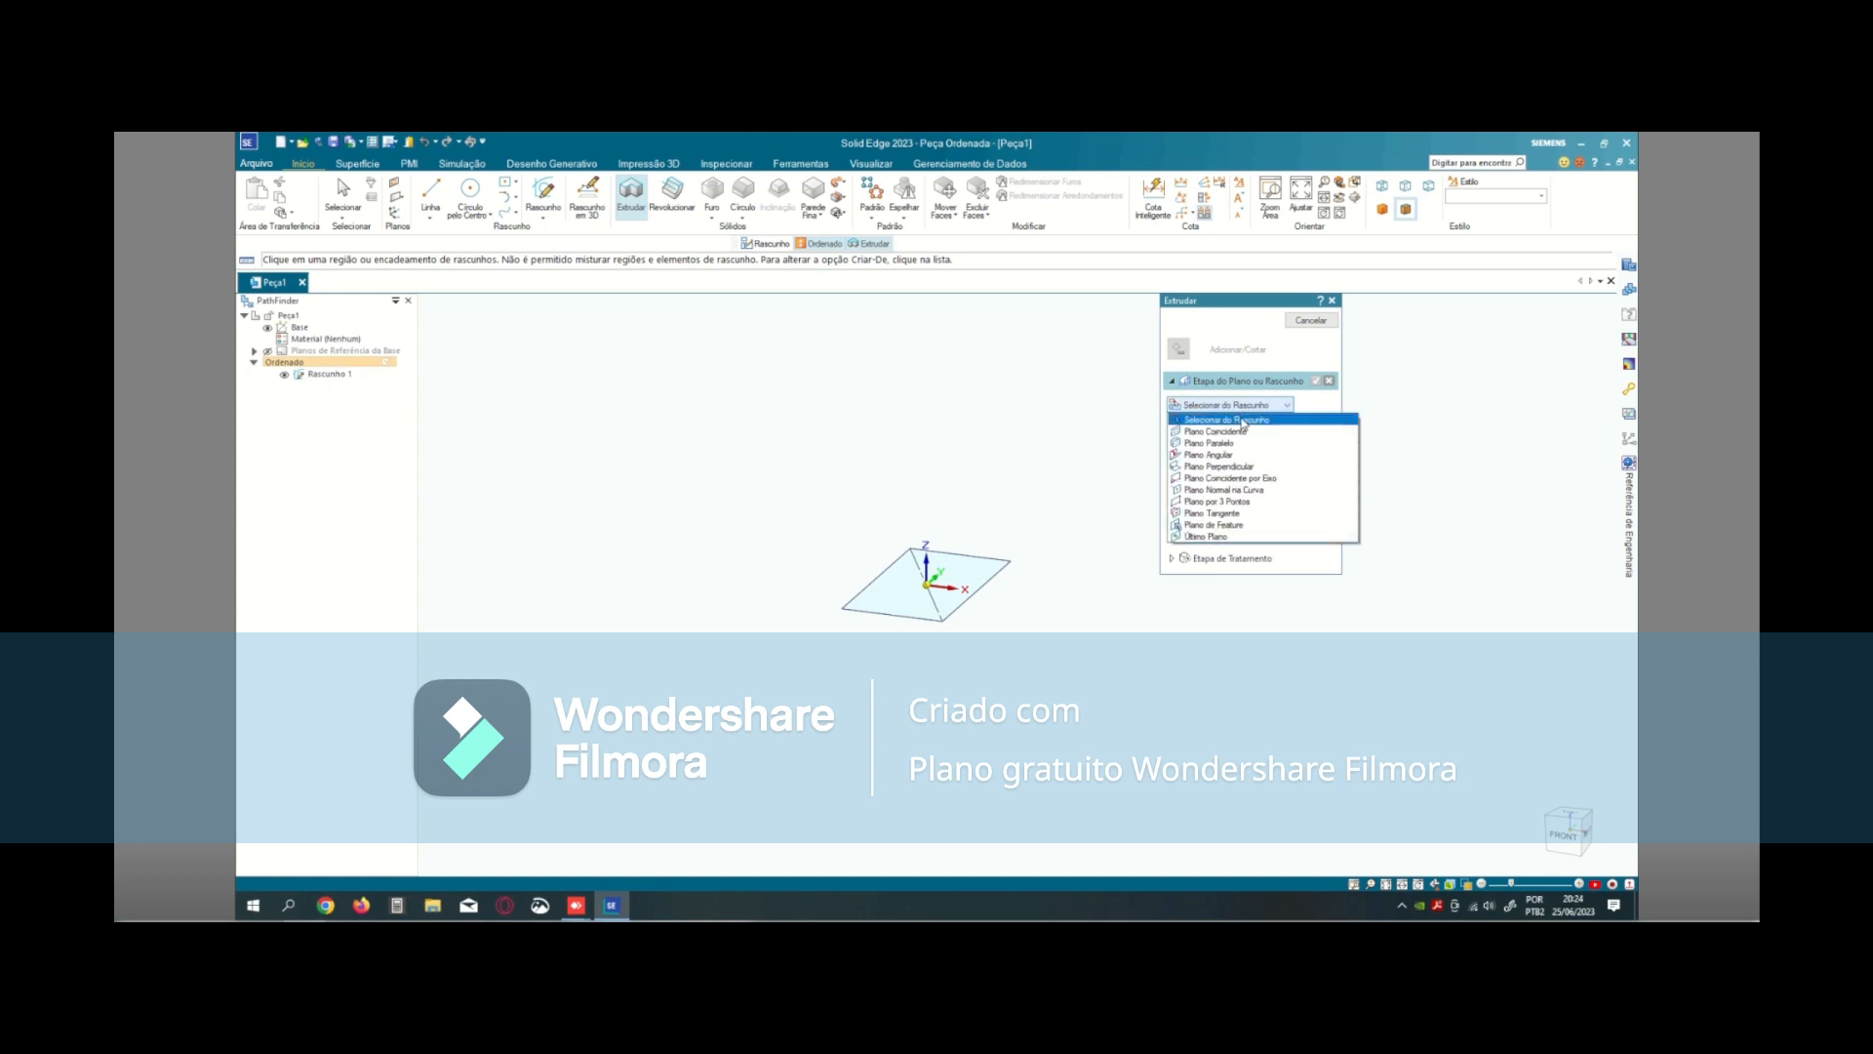
pyautogui.click(1243, 422)
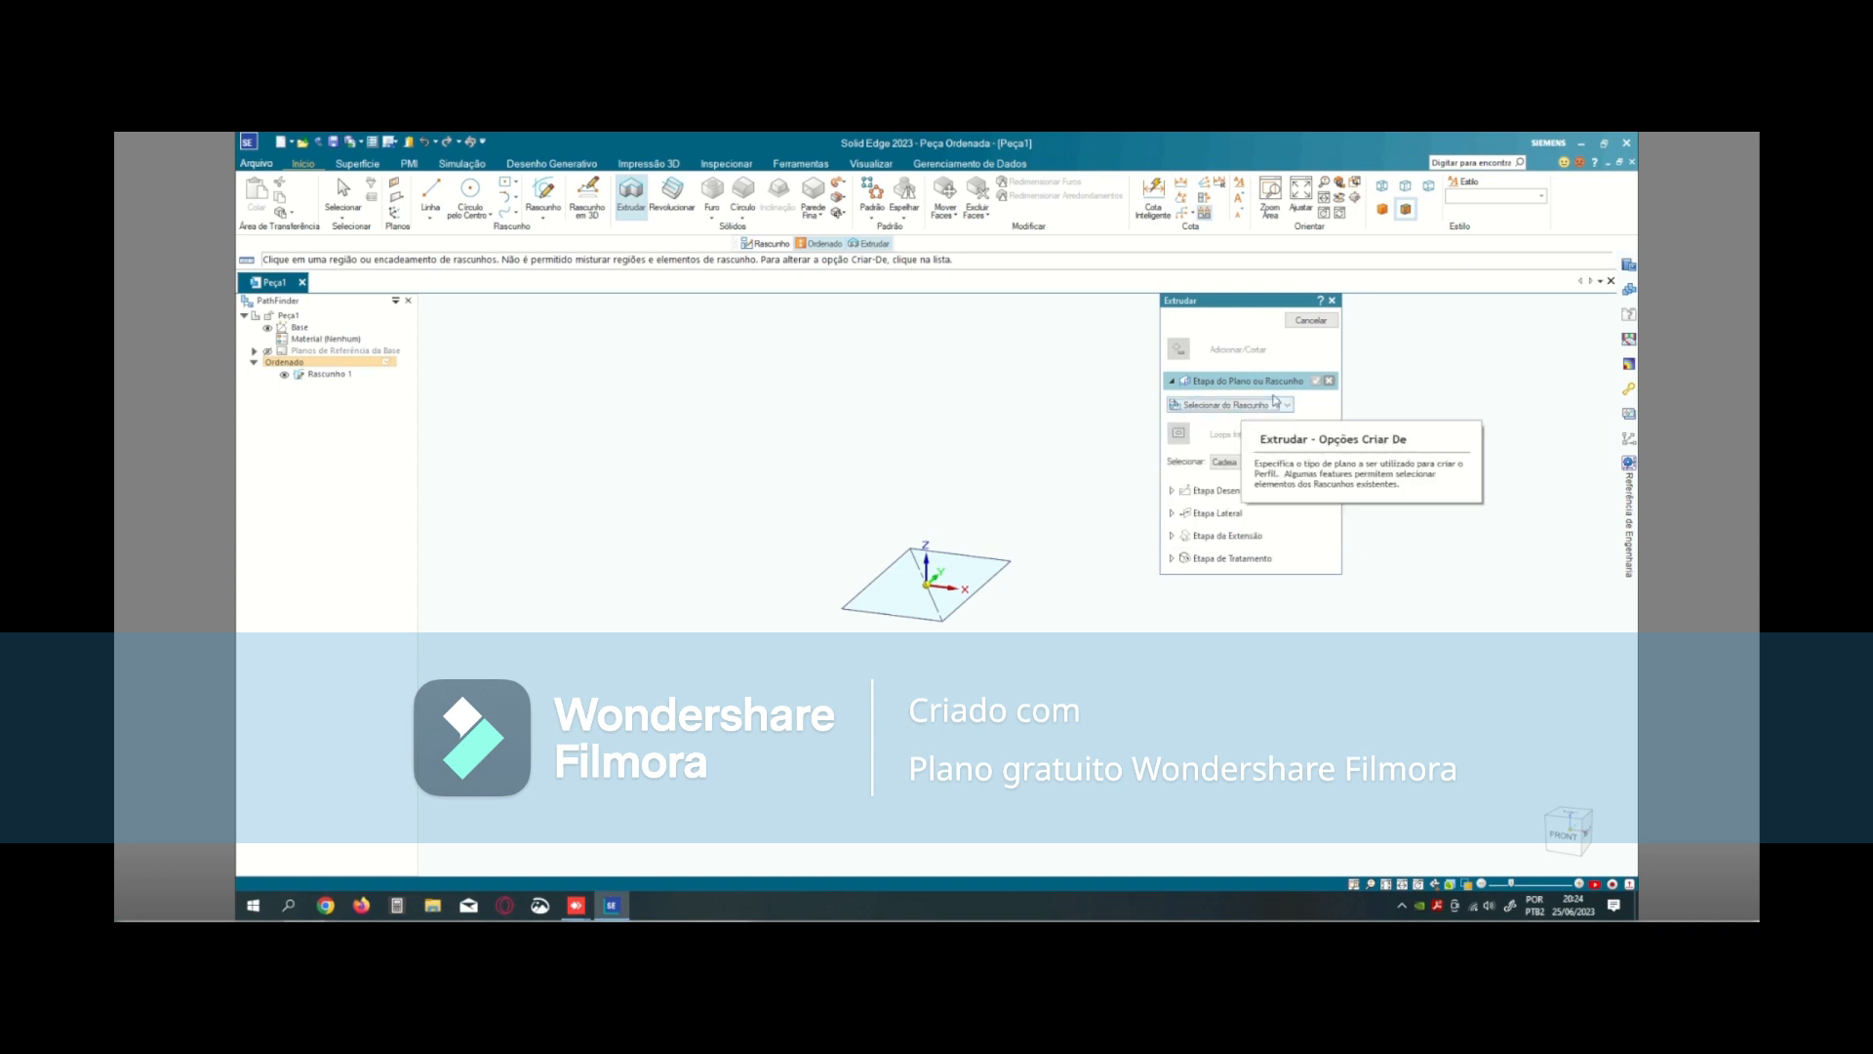
pyautogui.click(1009, 568)
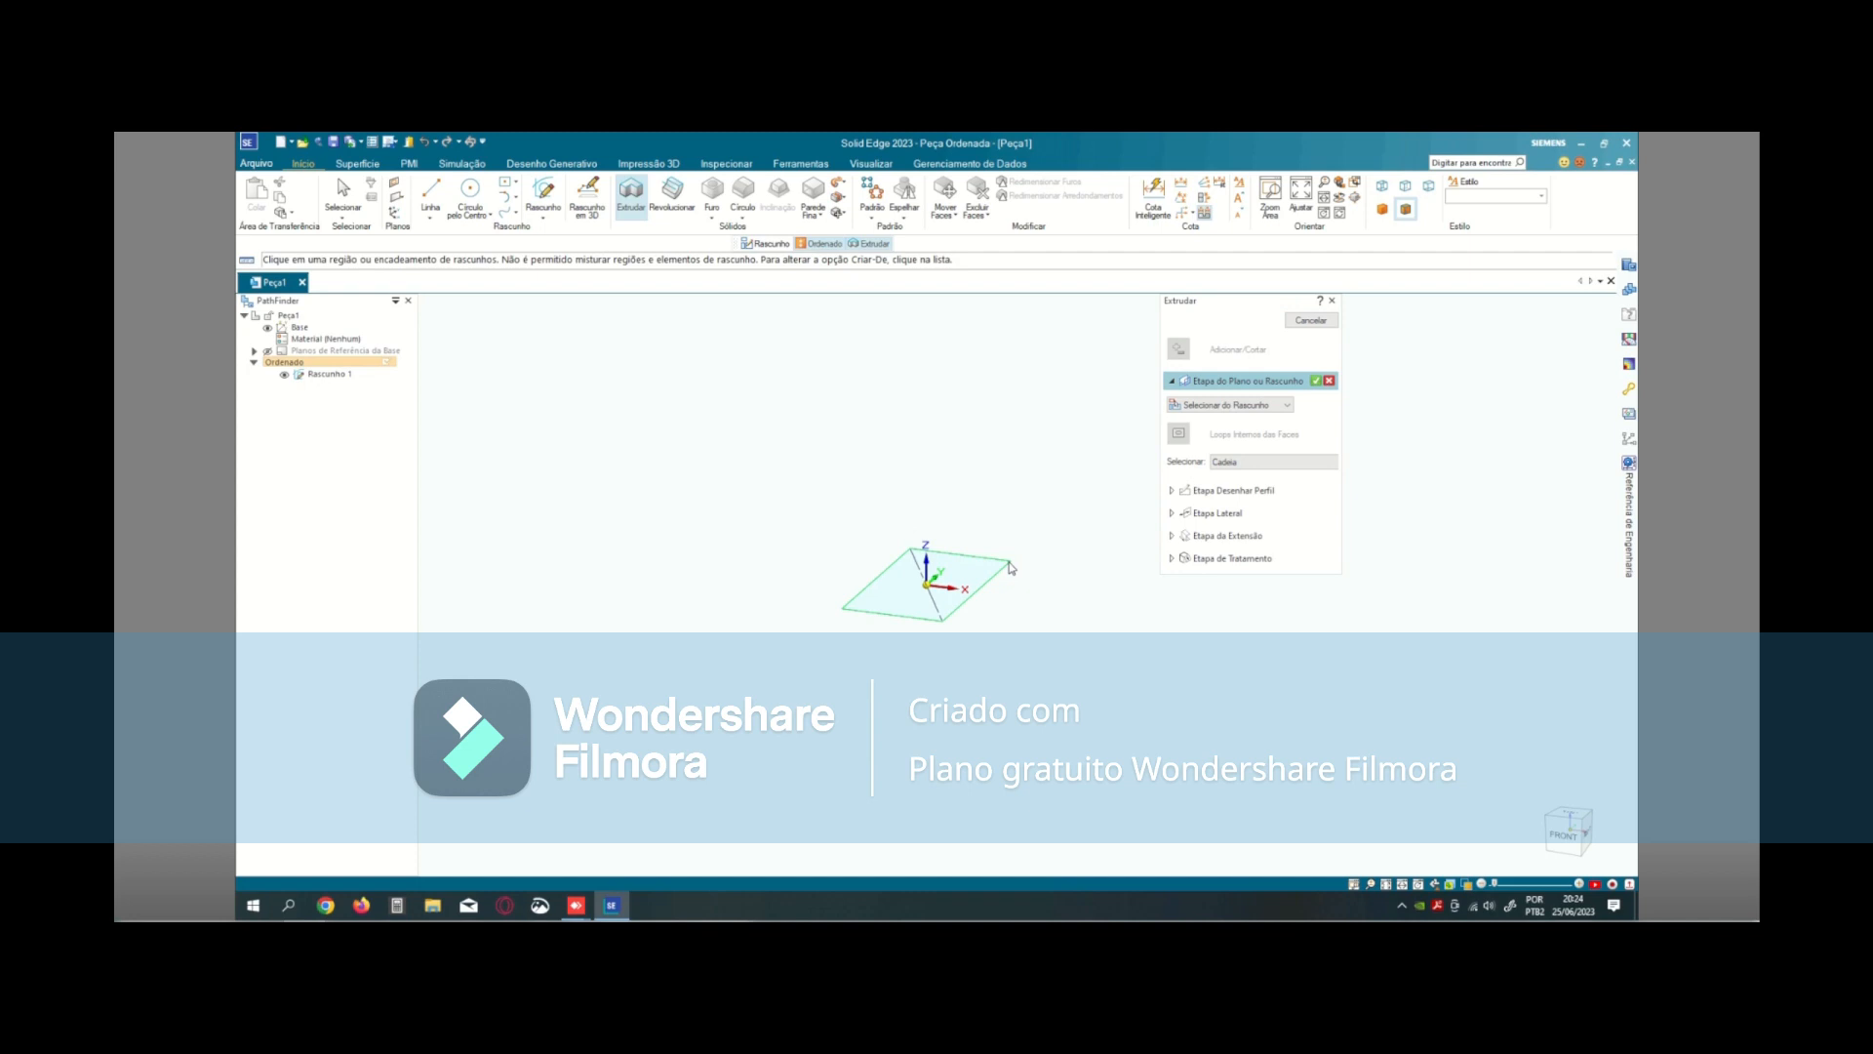
pyautogui.click(1316, 382)
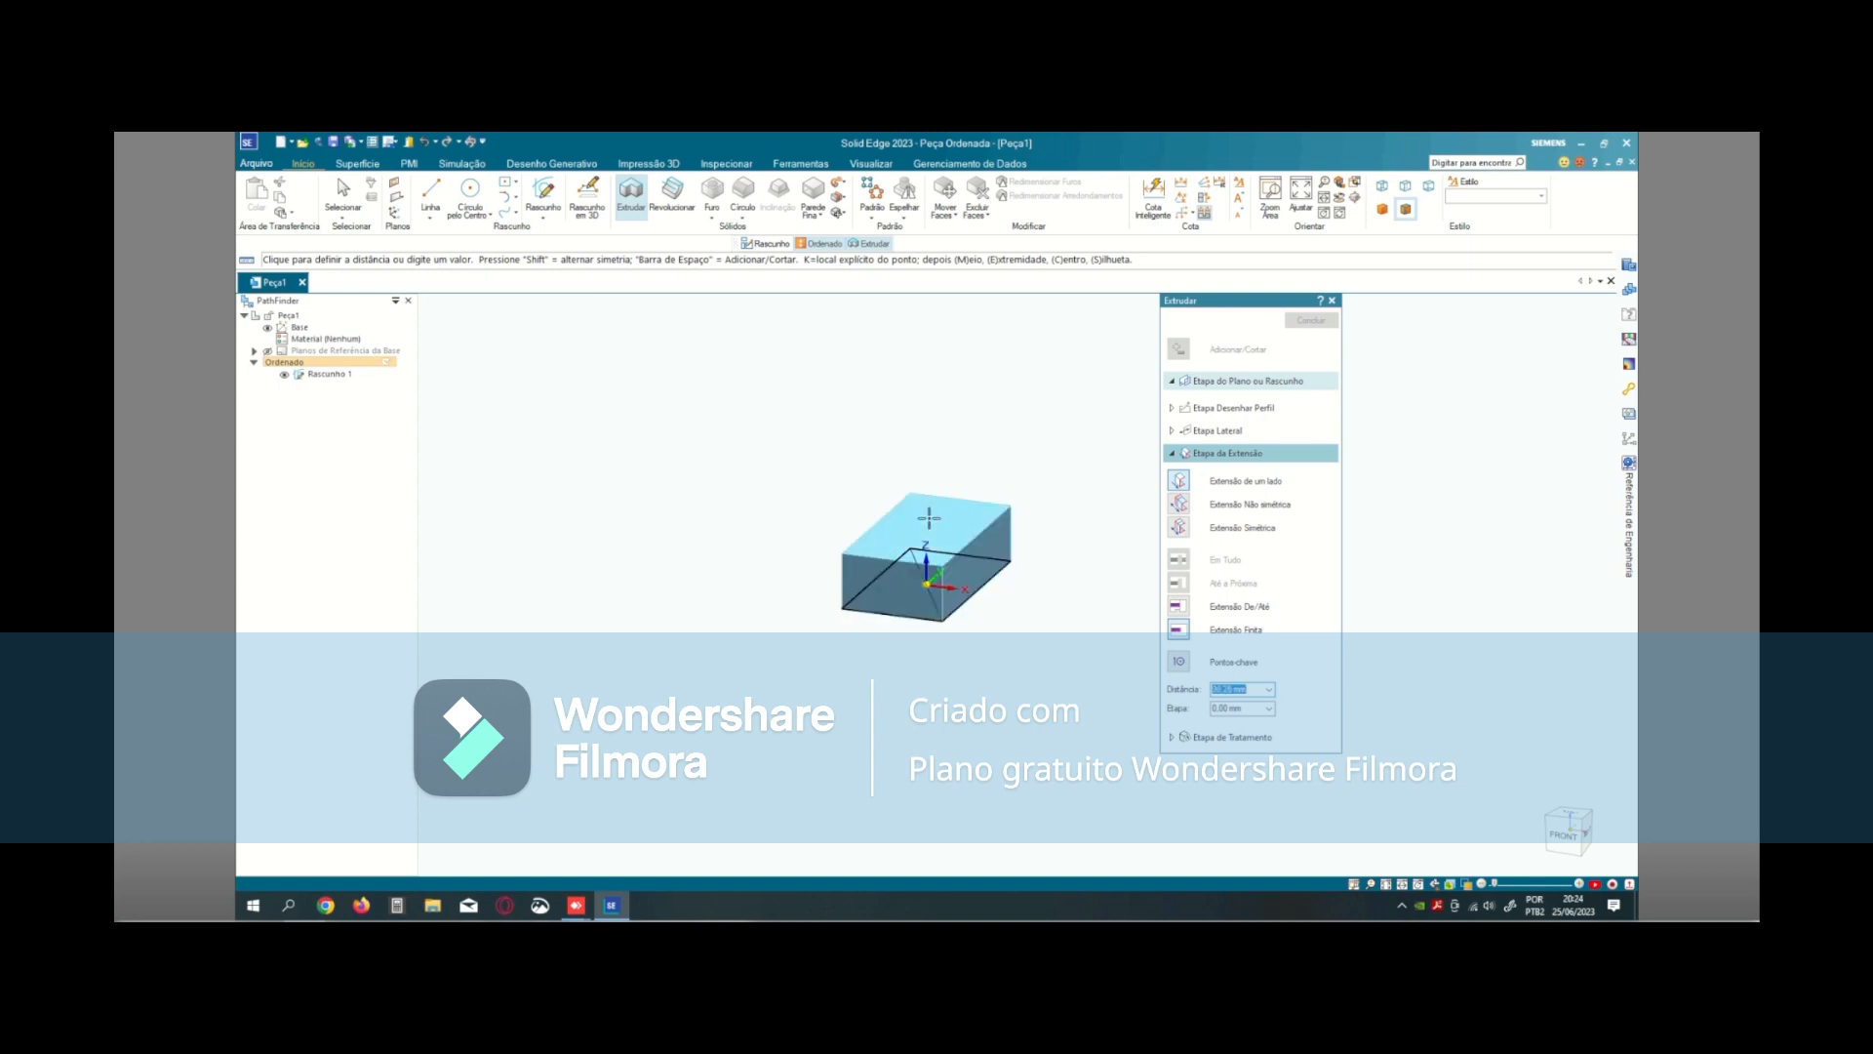
pyautogui.write('20')
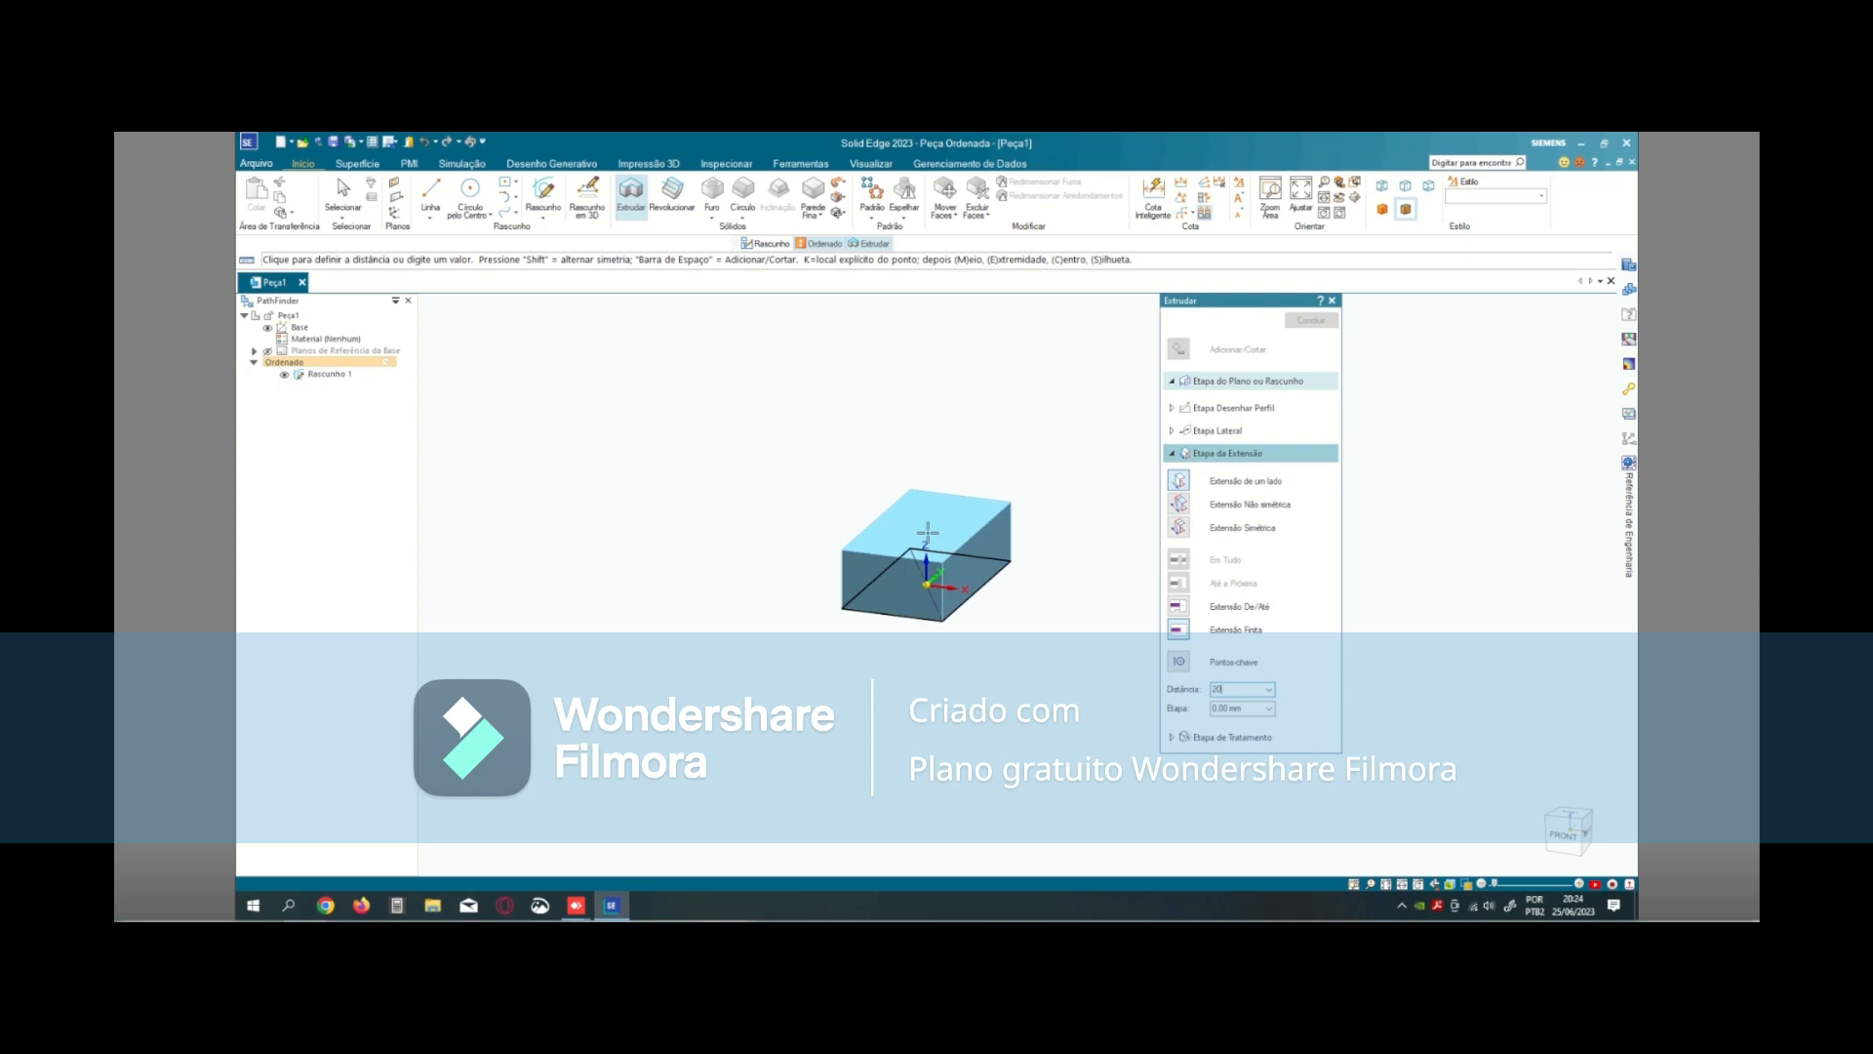
pyautogui.press('Tab')
pyautogui.hotkey('shift', 'Tab')
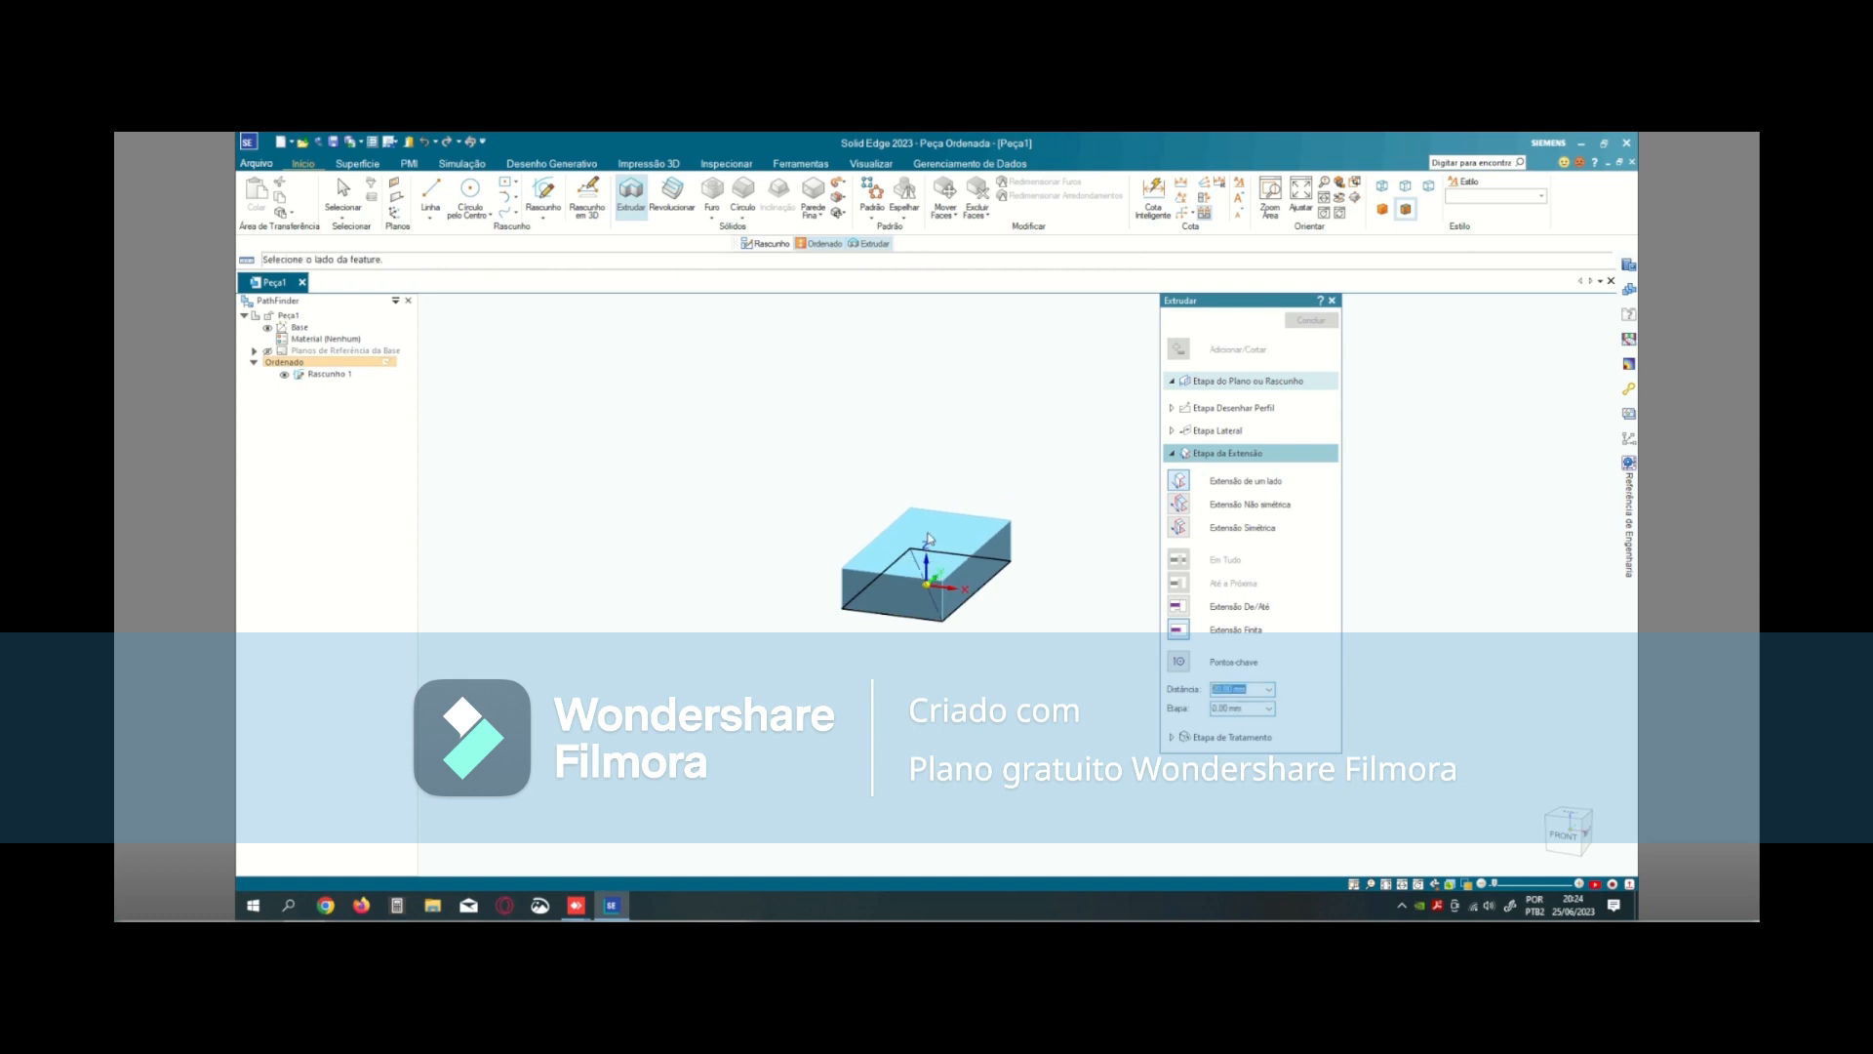
pyautogui.click(927, 538)
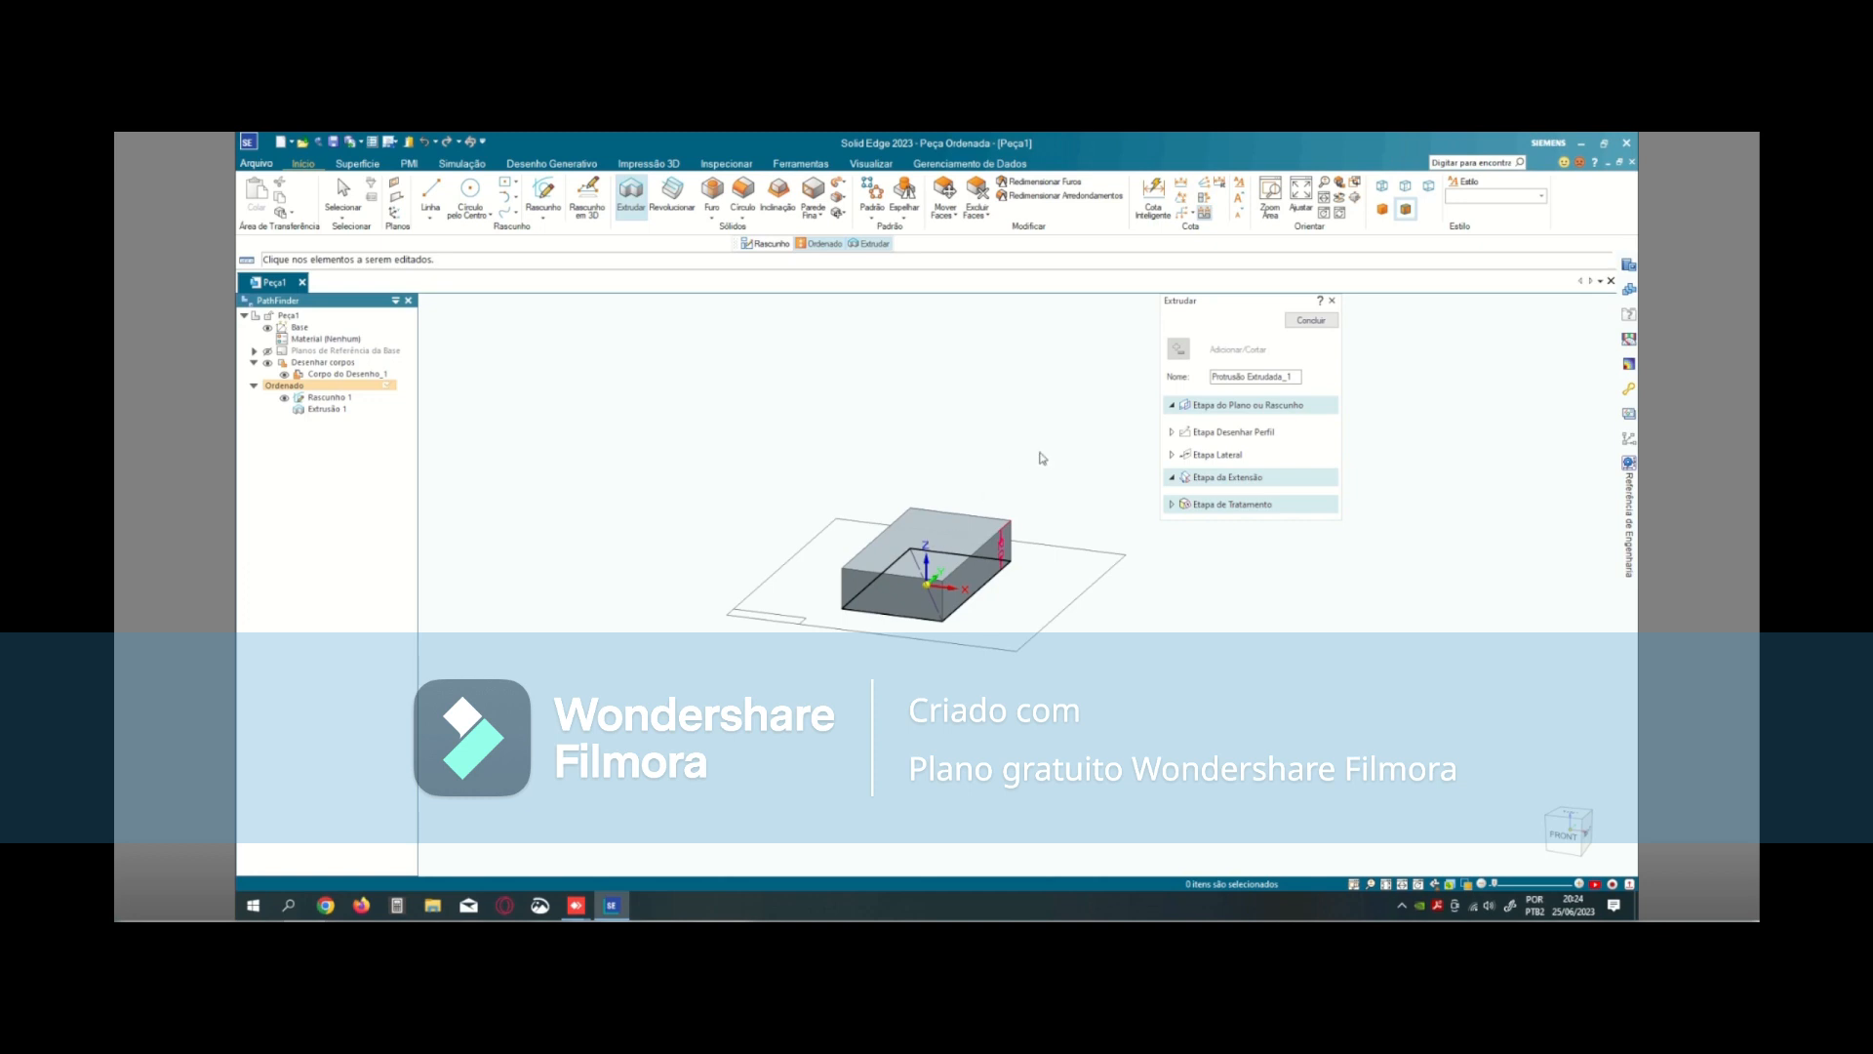
pyautogui.click(1311, 321)
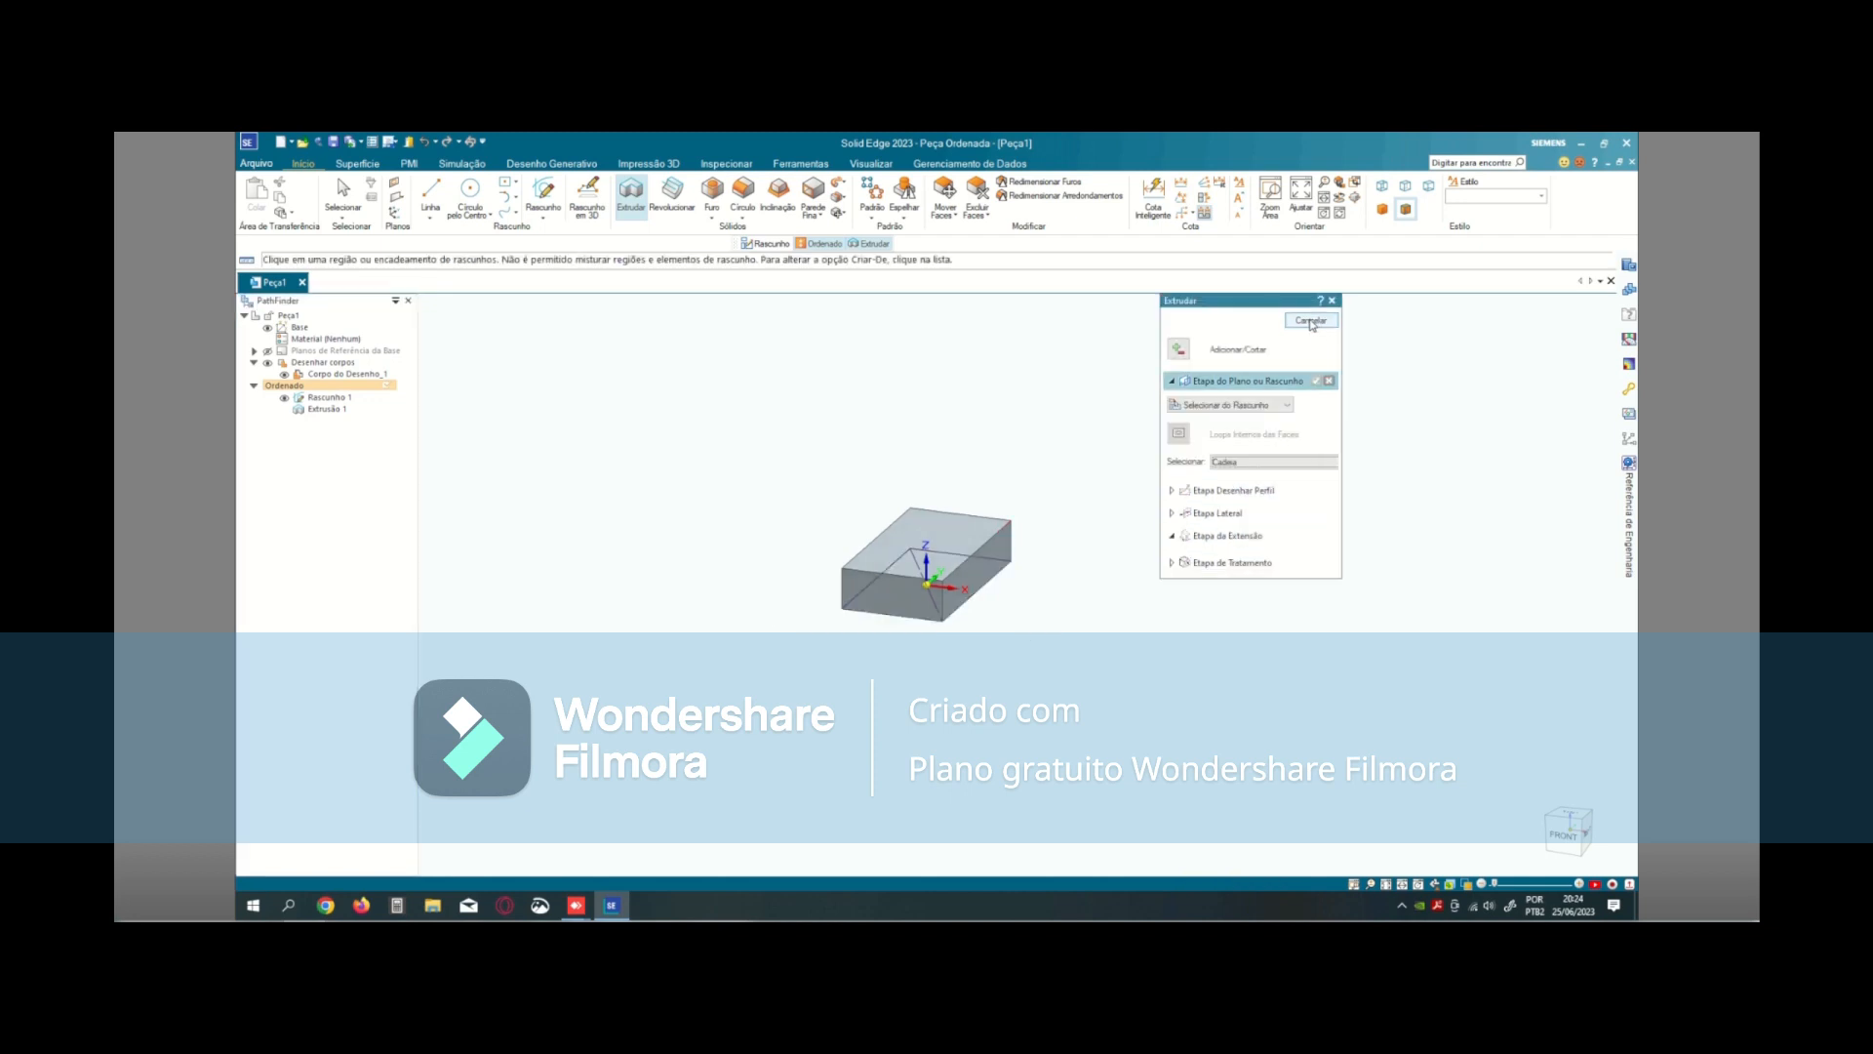
pyautogui.click(1311, 321)
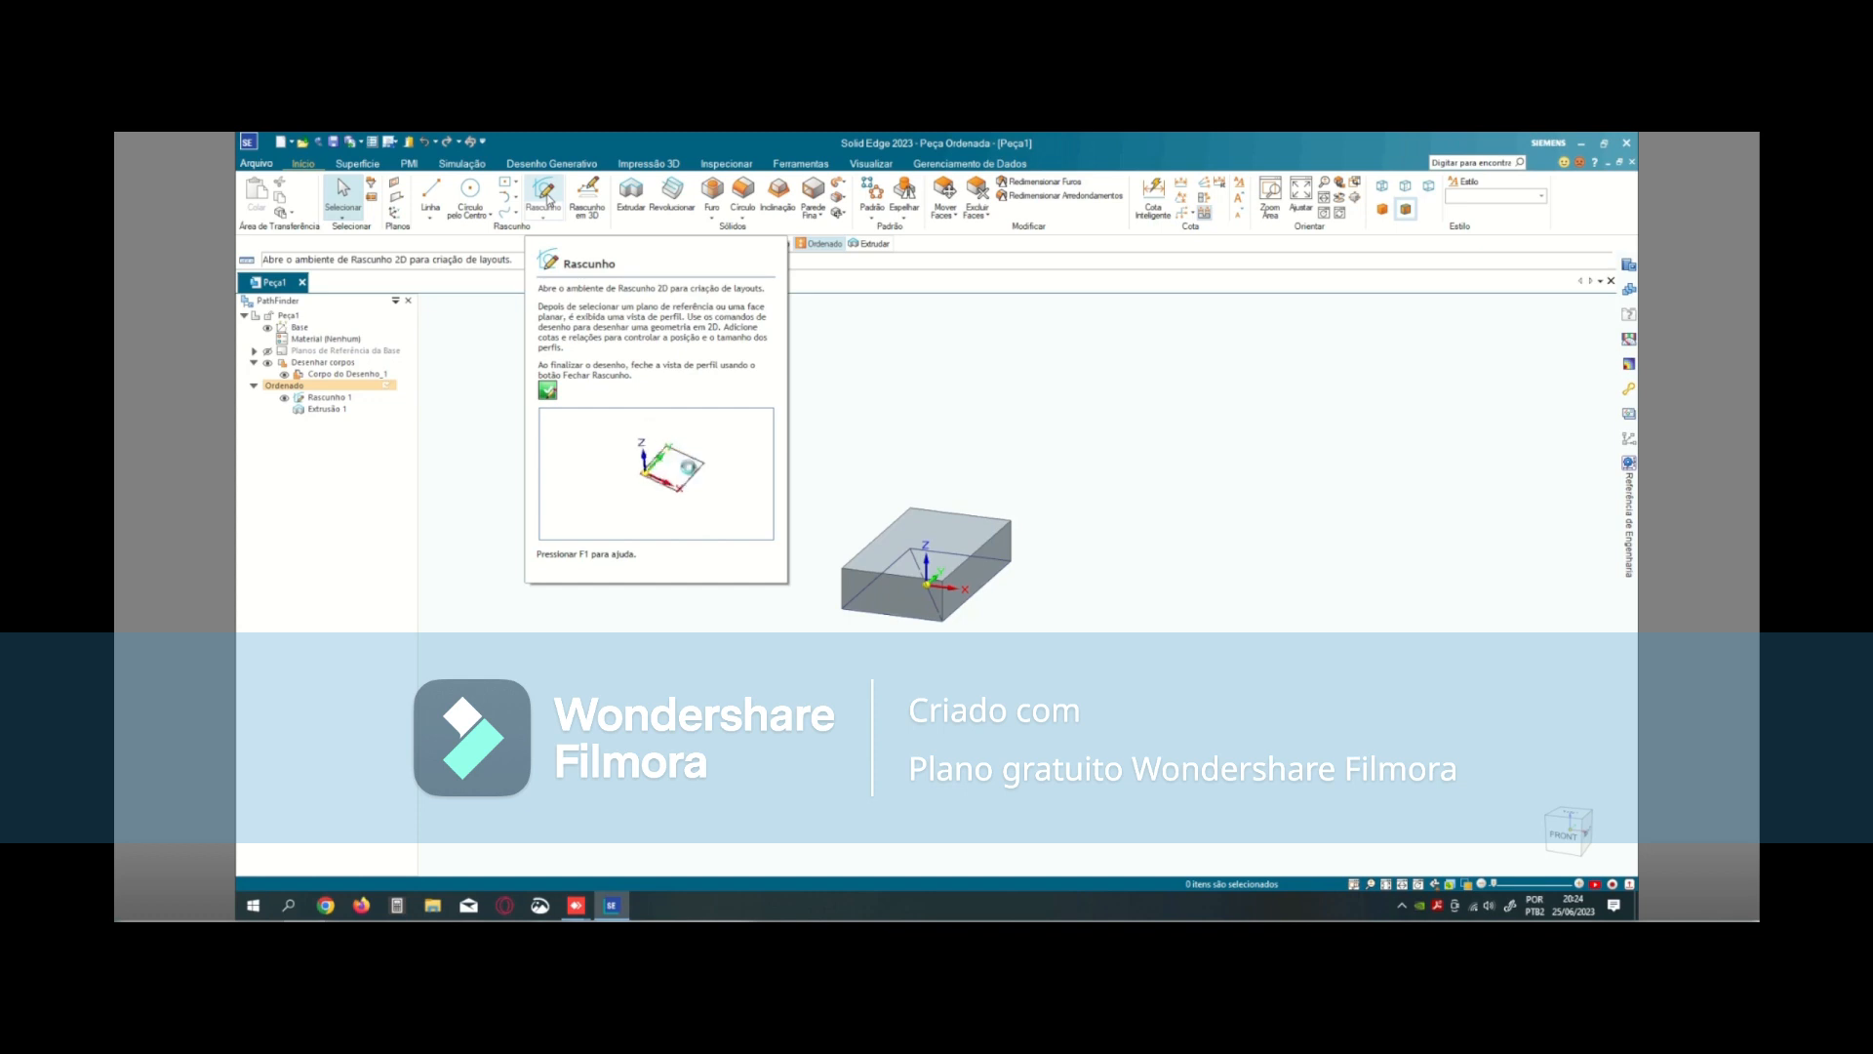
# - Start a sketch on the block's top face and draw a 30 × 30 mm center rectangle in the face's upper half
pyautogui.click(546, 199)
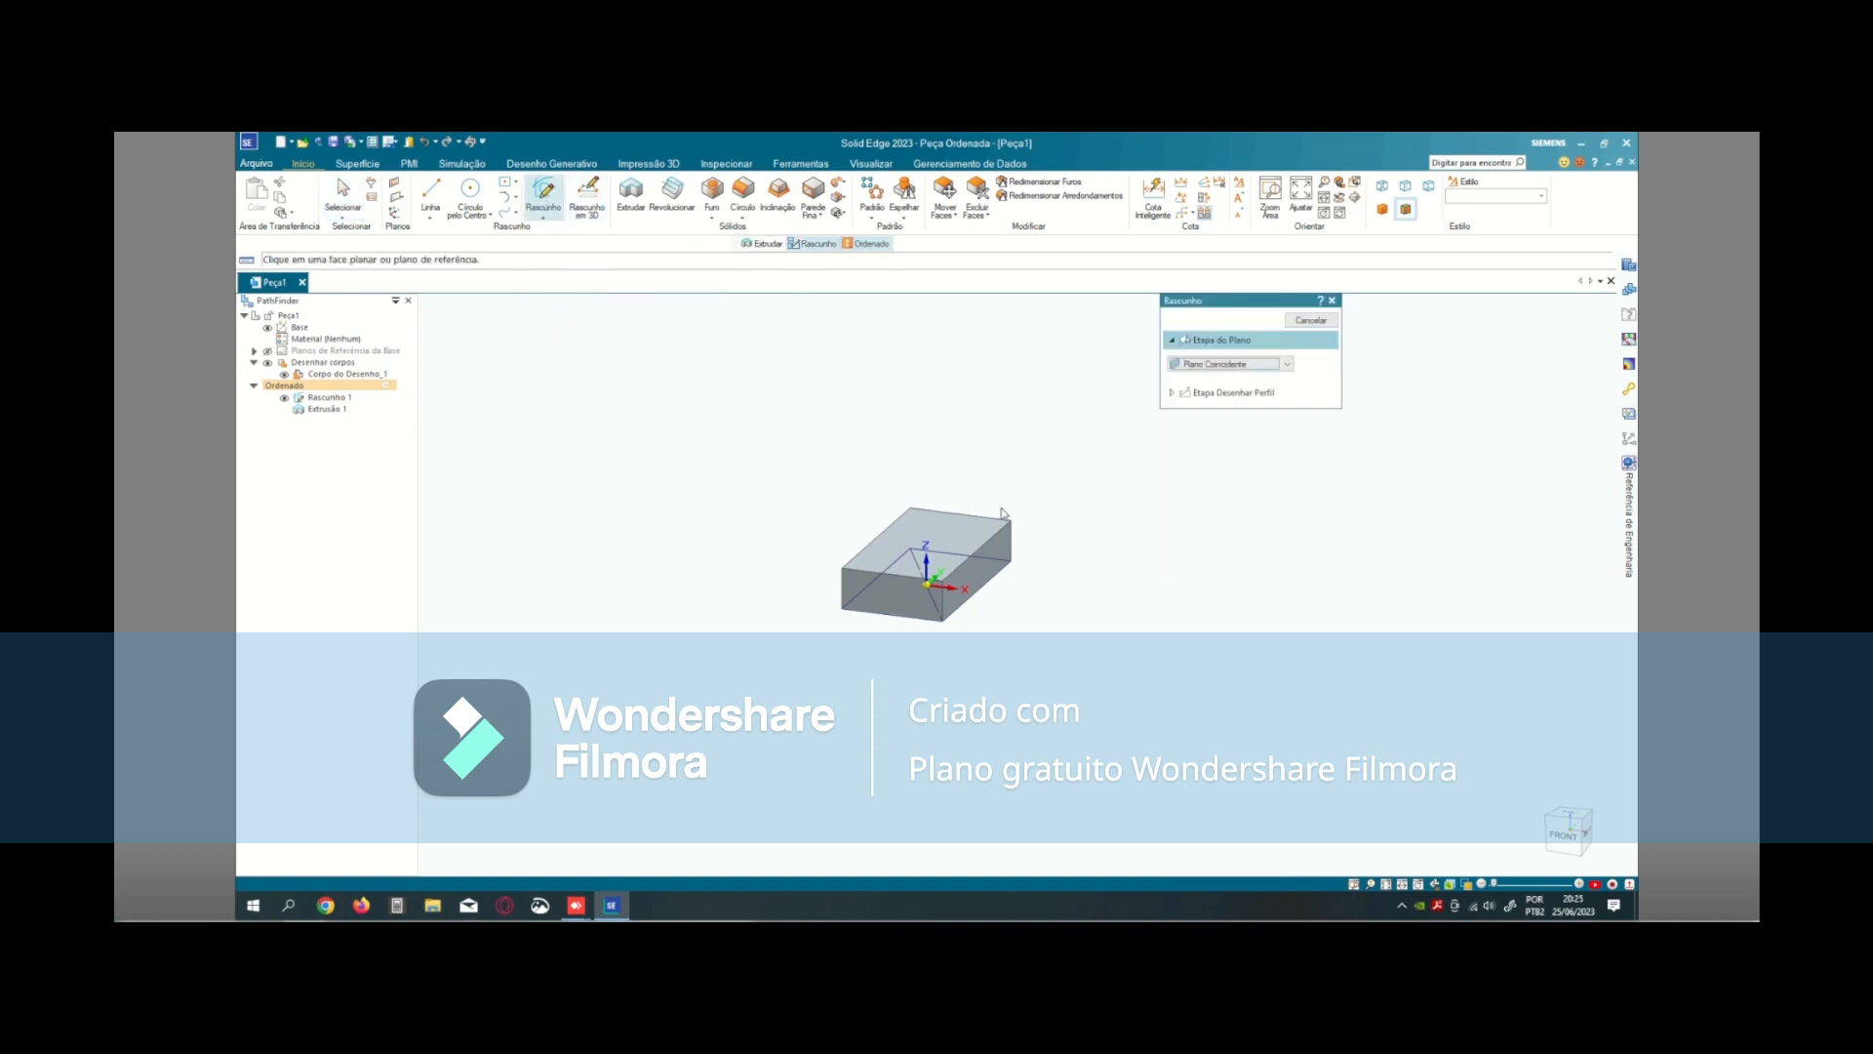
pyautogui.click(914, 518)
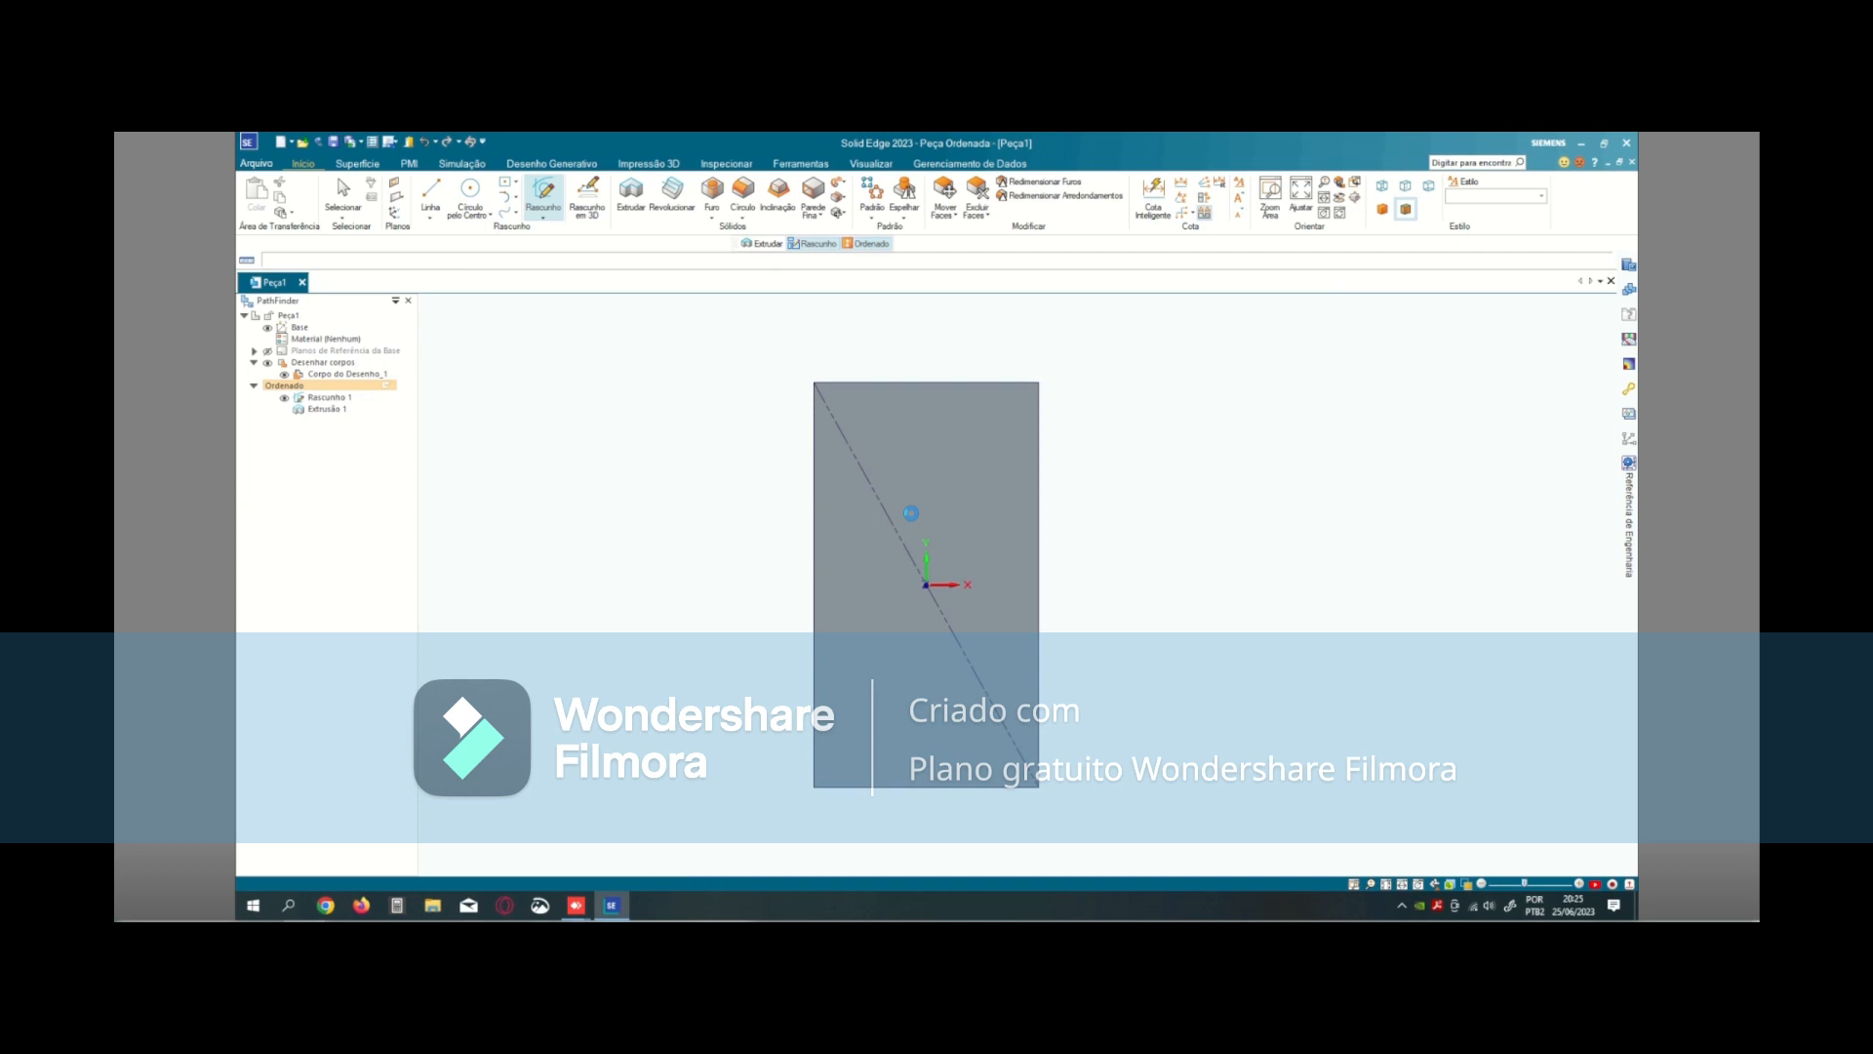
pyautogui.press('l')
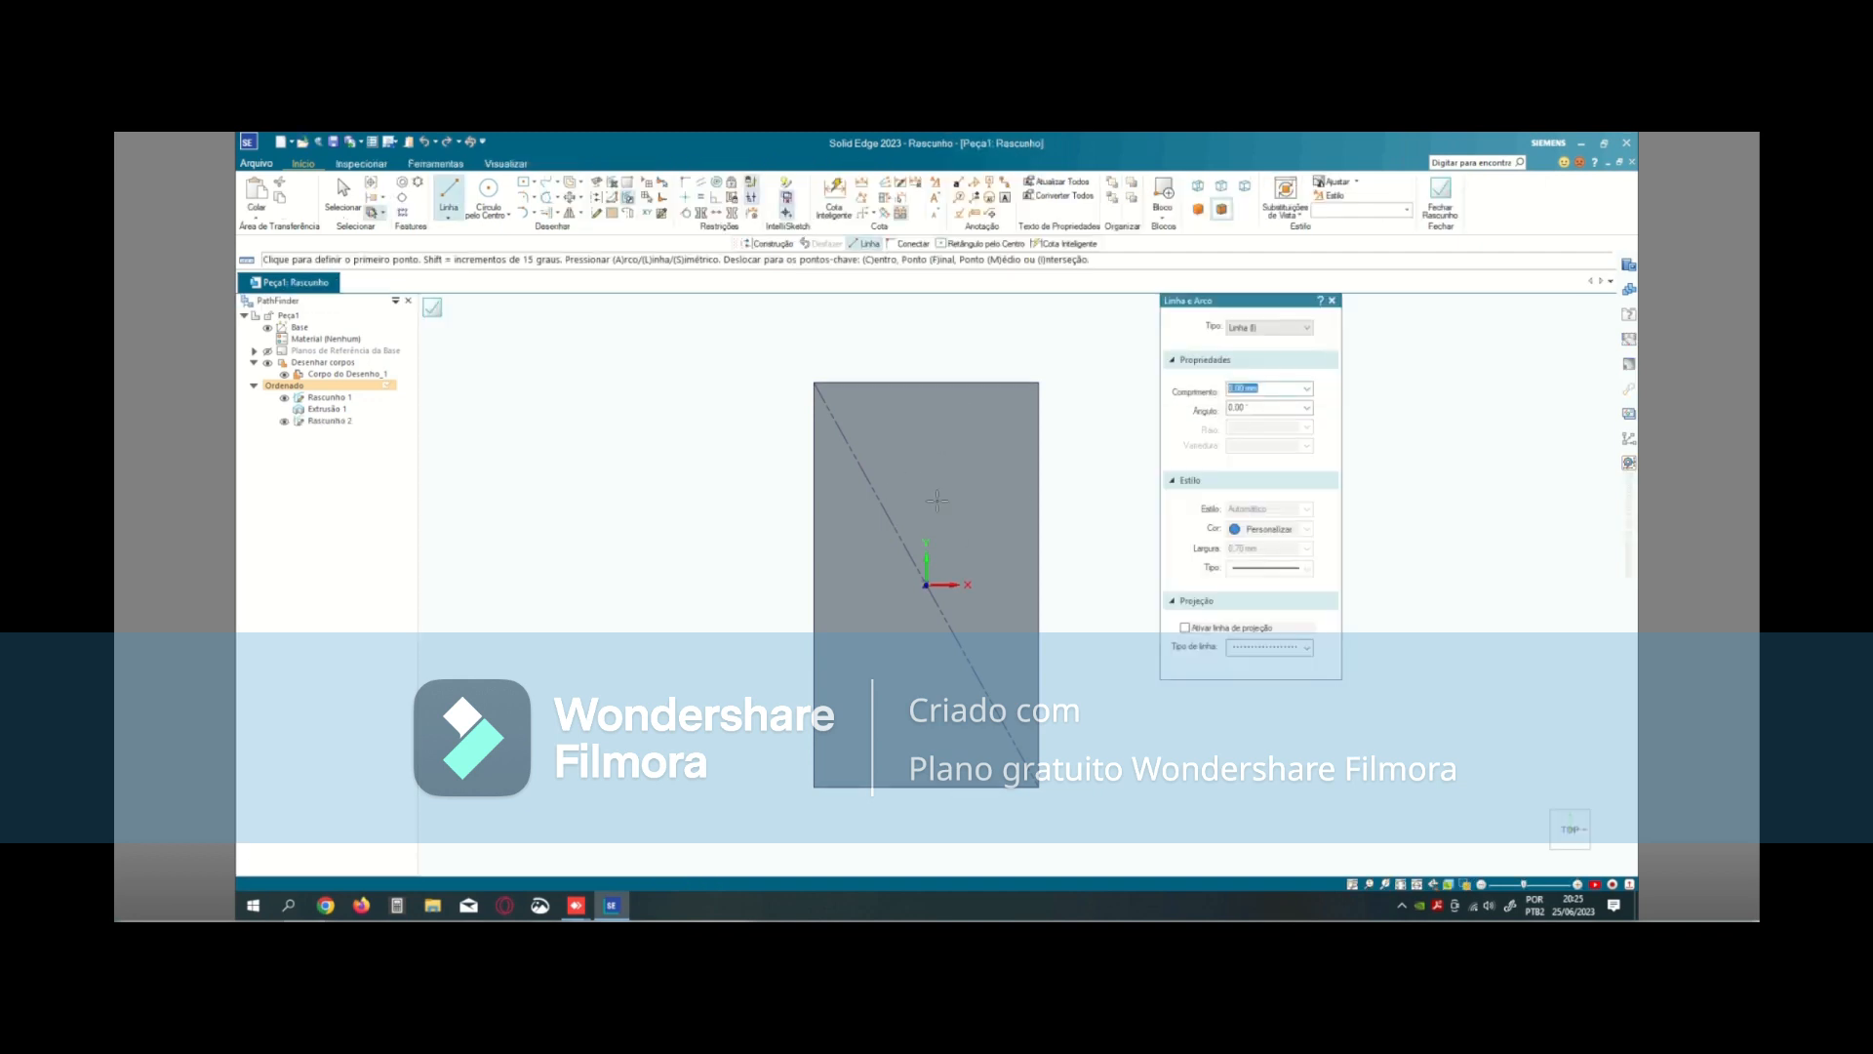
pyautogui.click(524, 185)
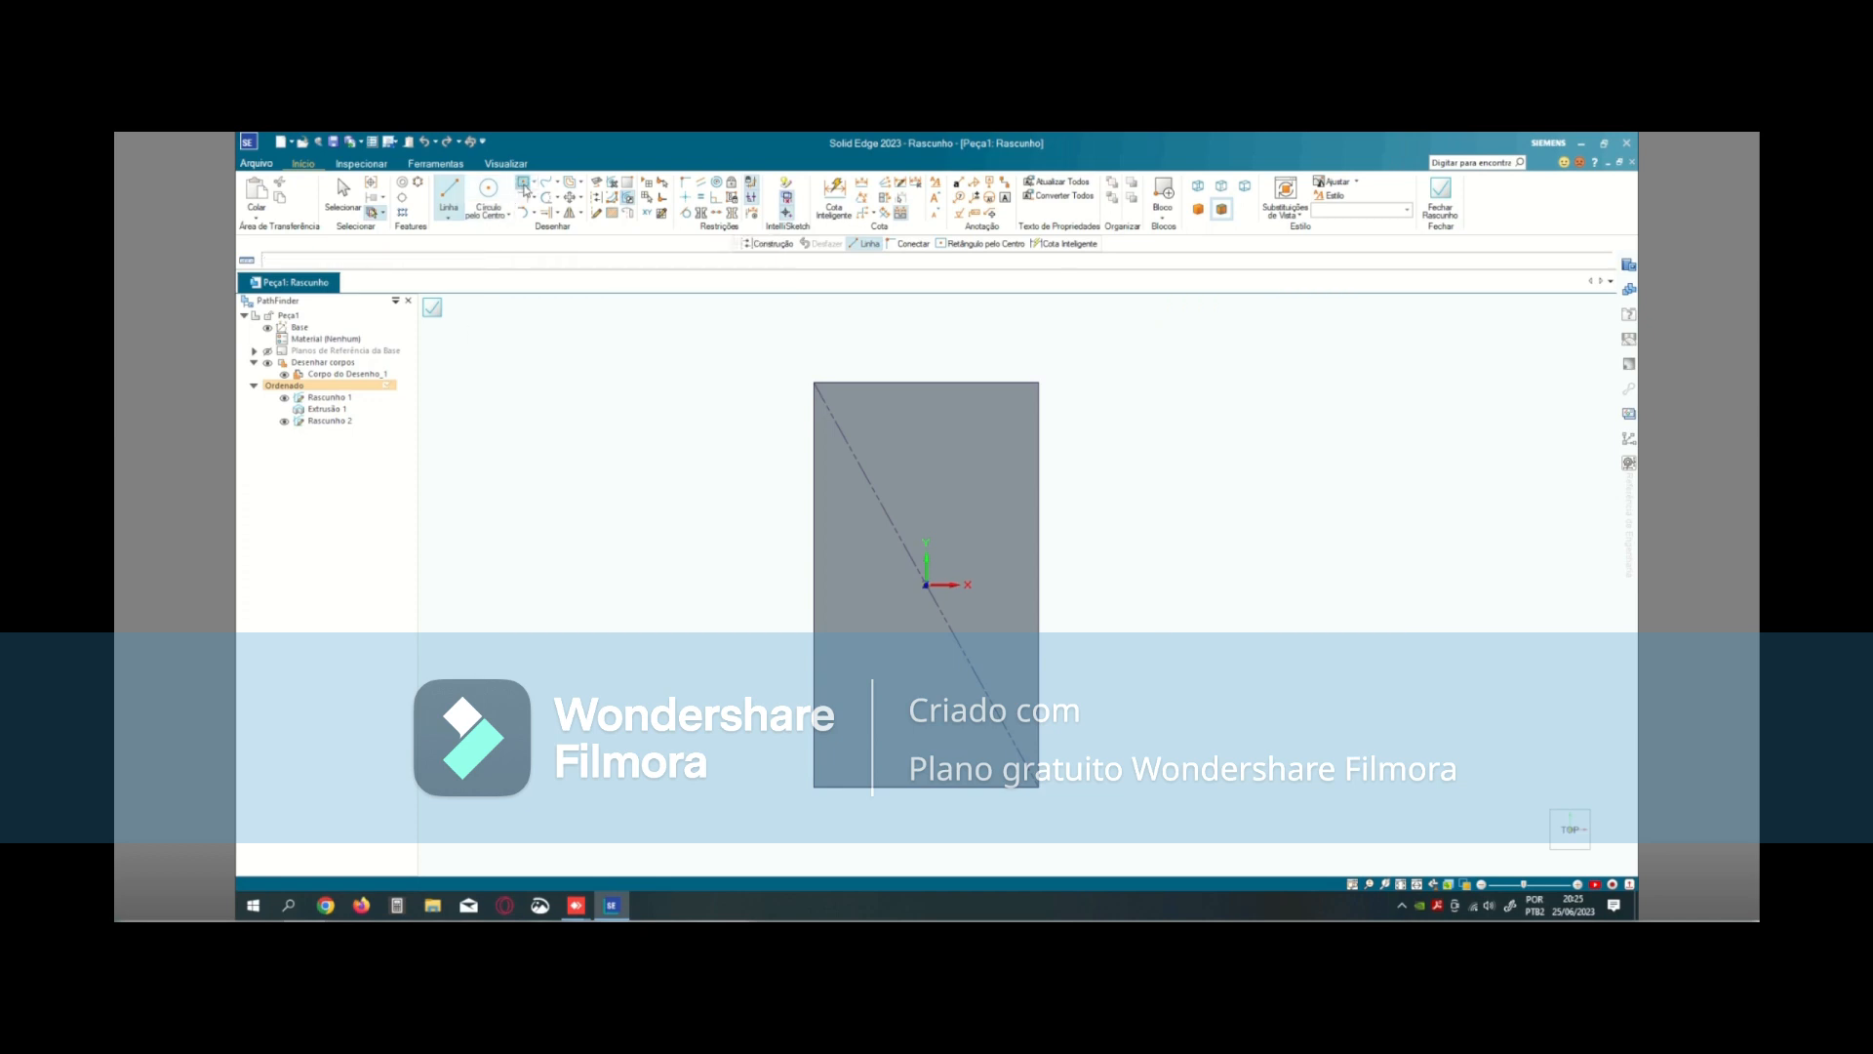
pyautogui.click(920, 498)
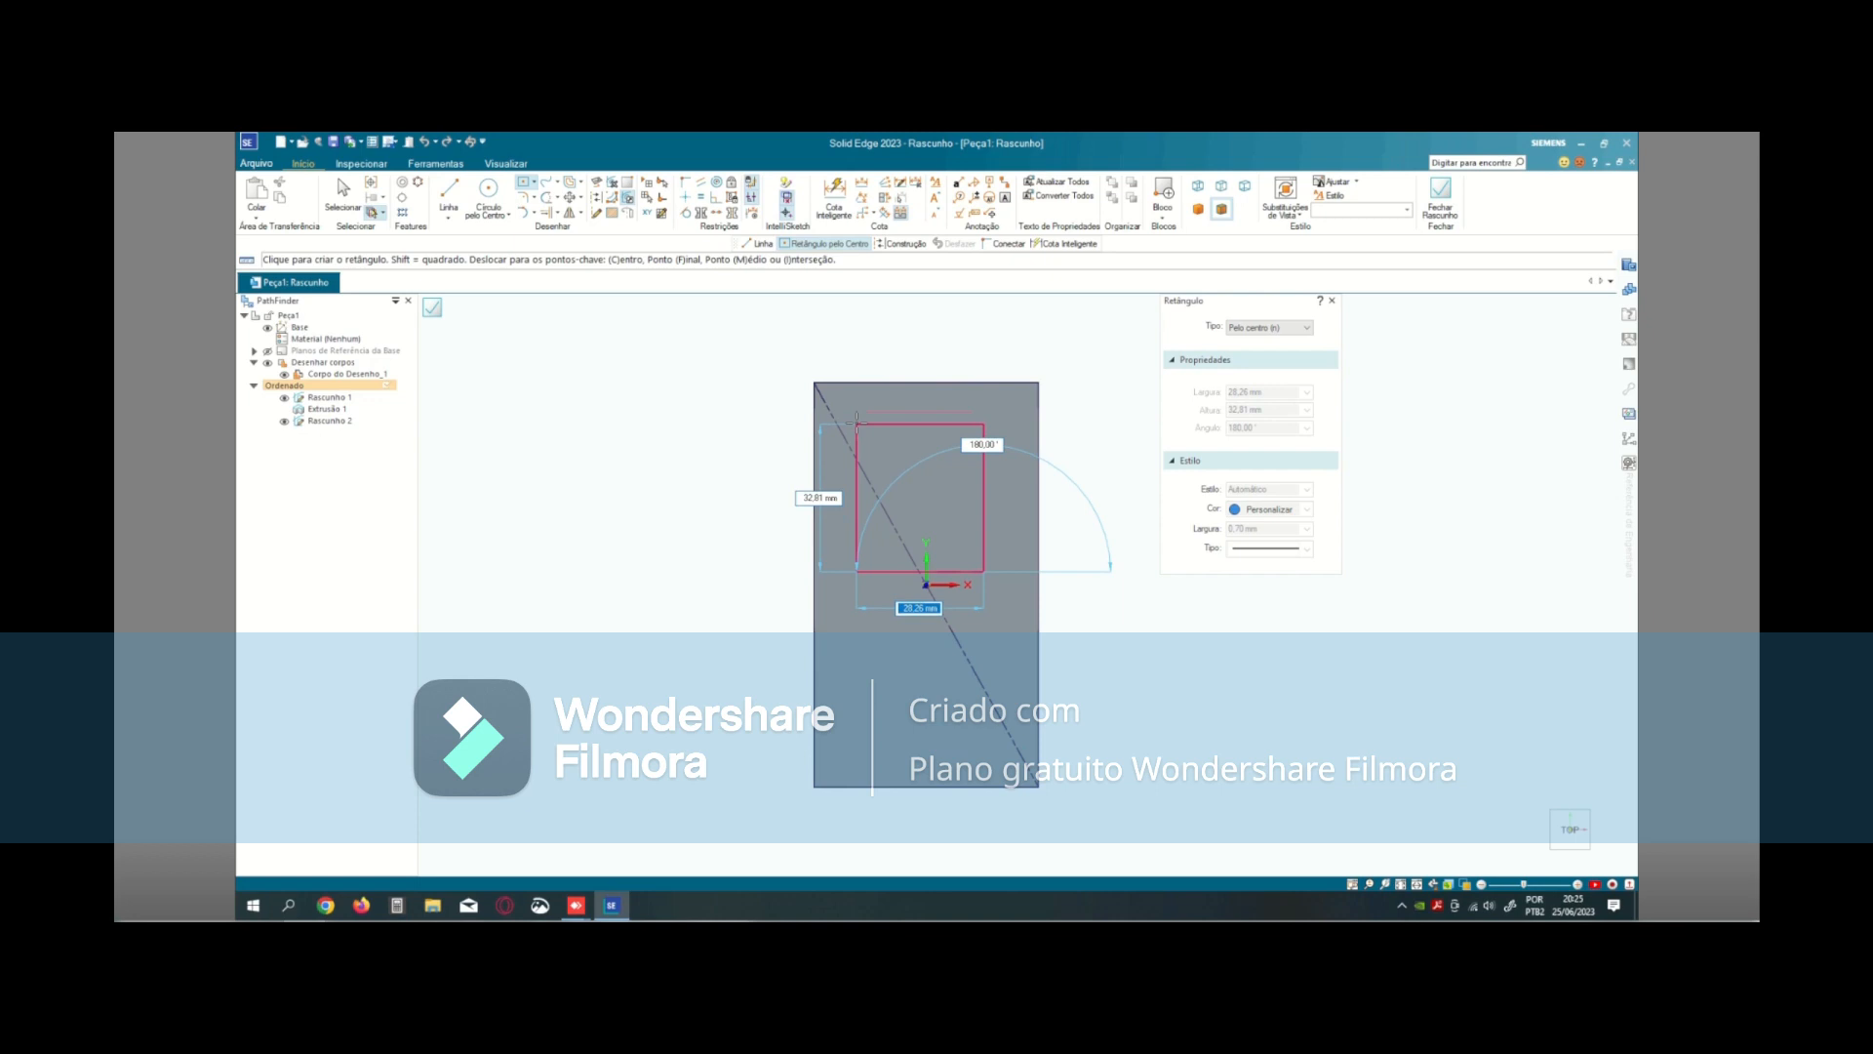
pyautogui.write('30')
pyautogui.press('Tab')
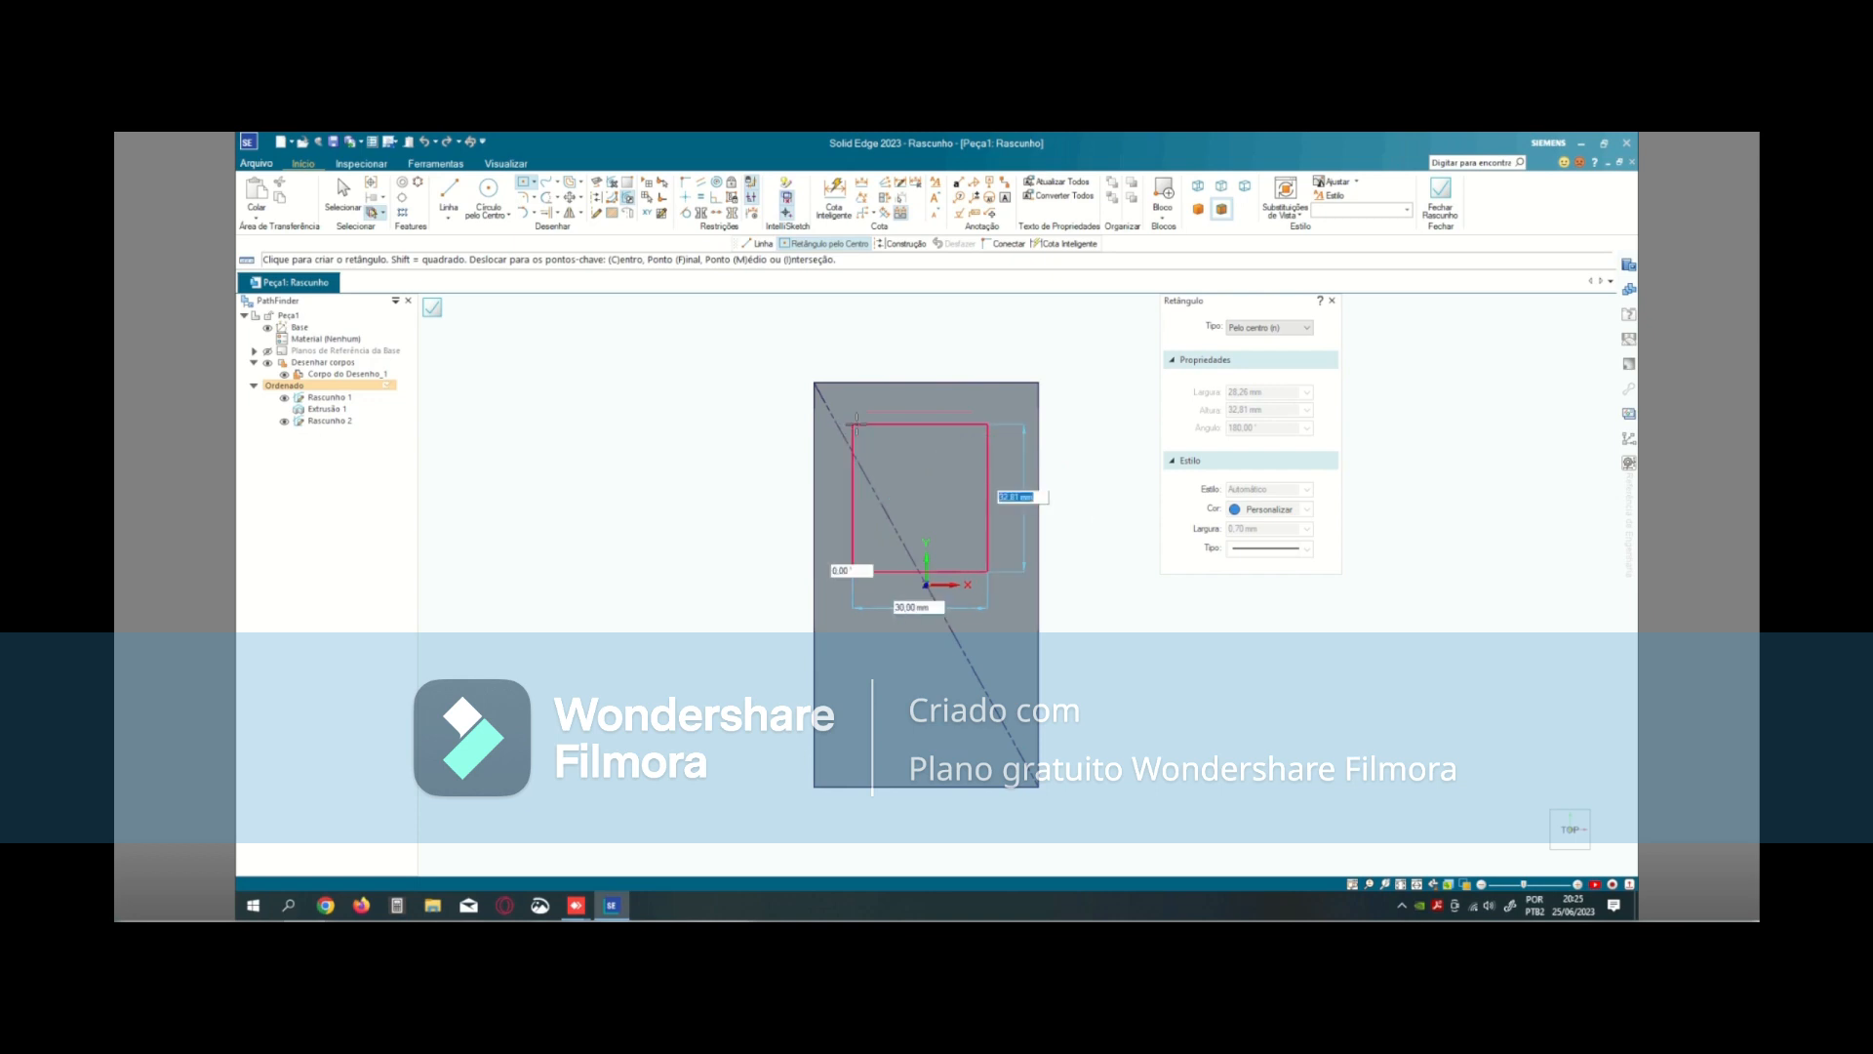
pyautogui.write('30')
pyautogui.press('Tab')
pyautogui.press('Return')
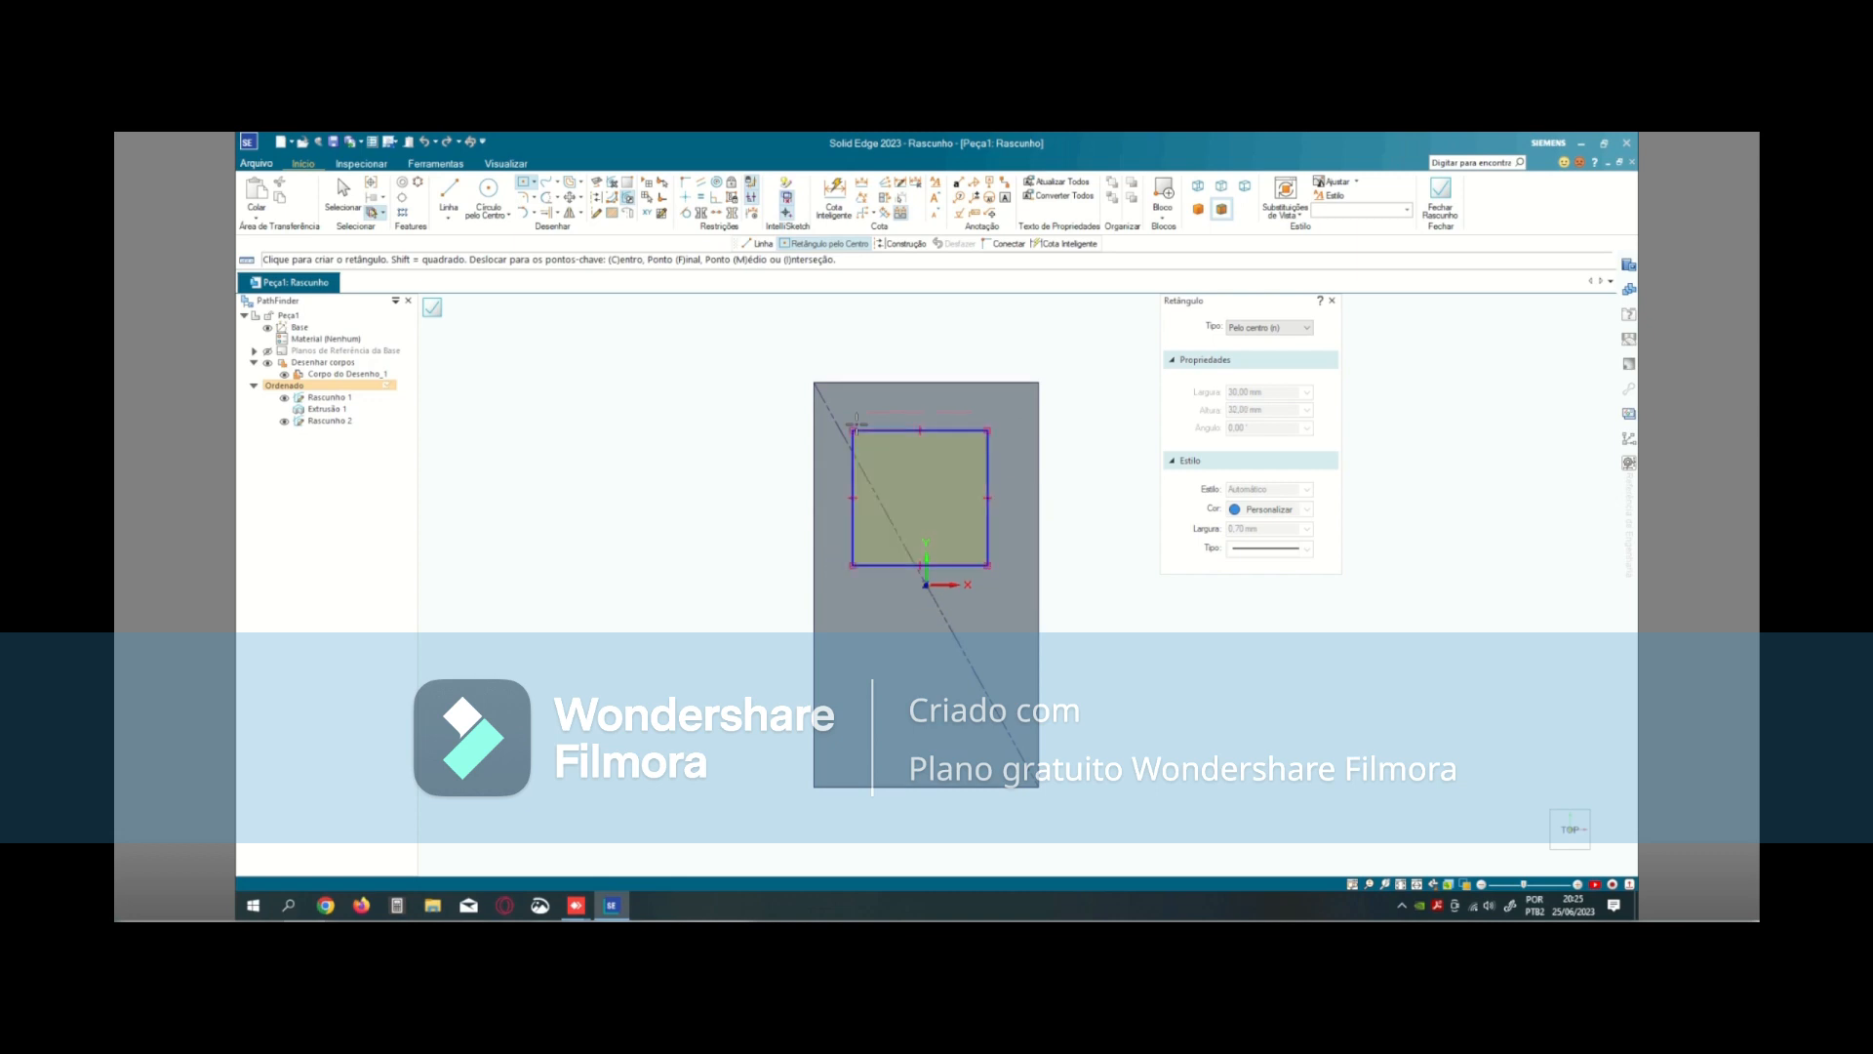
# - Dimension the square's width below its lower edge and its height beside its right edge
pyautogui.click(836, 194)
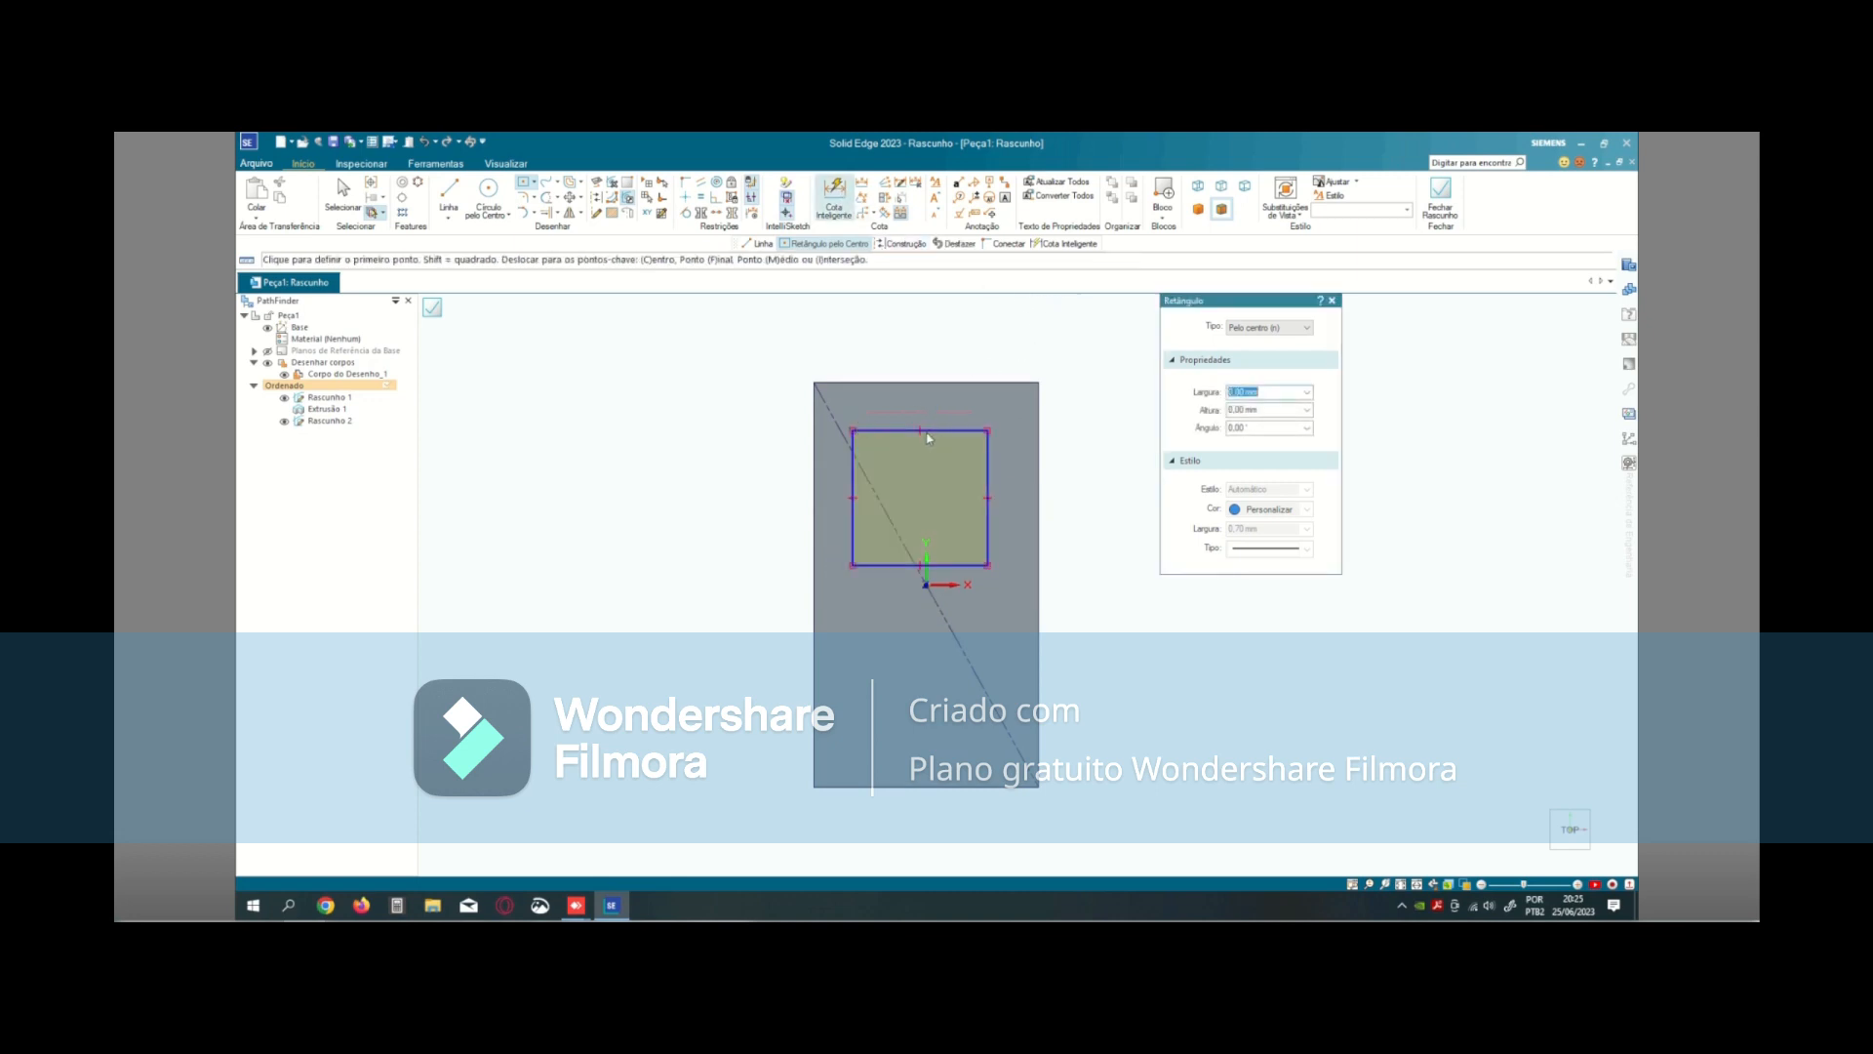
pyautogui.click(899, 567)
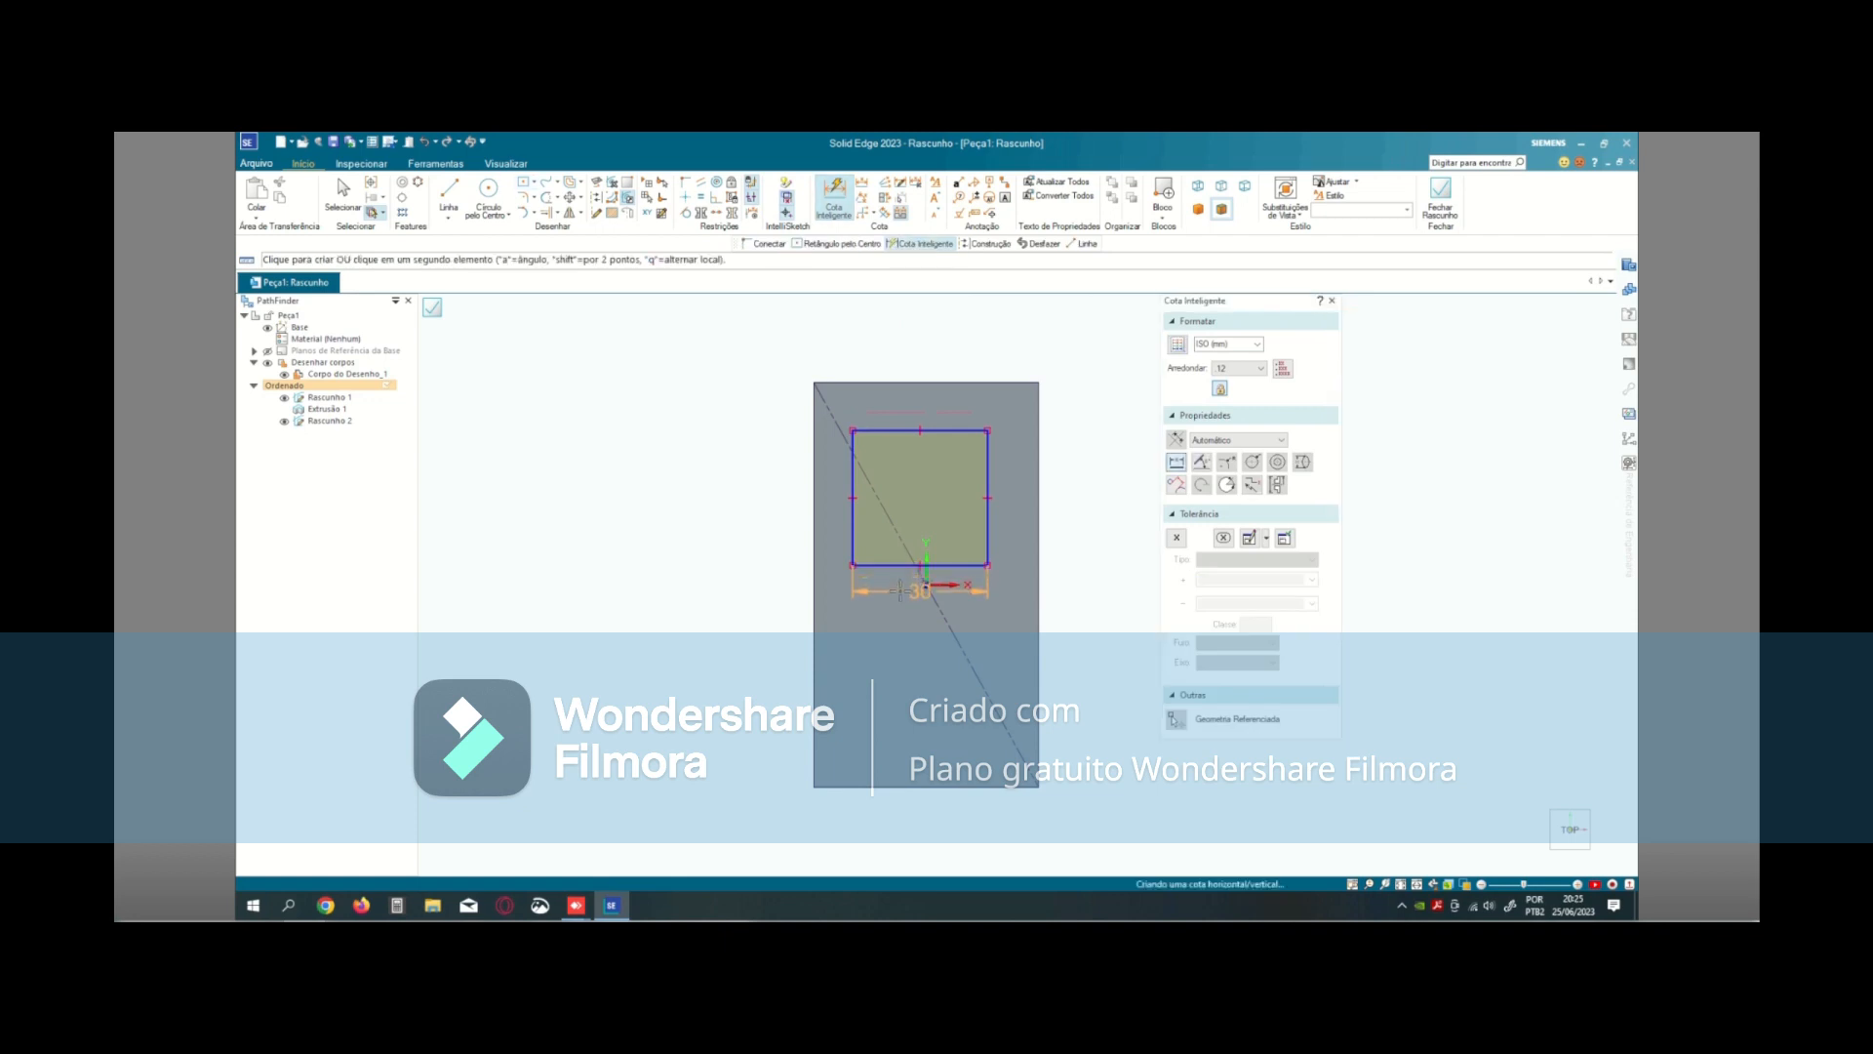
pyautogui.click(900, 592)
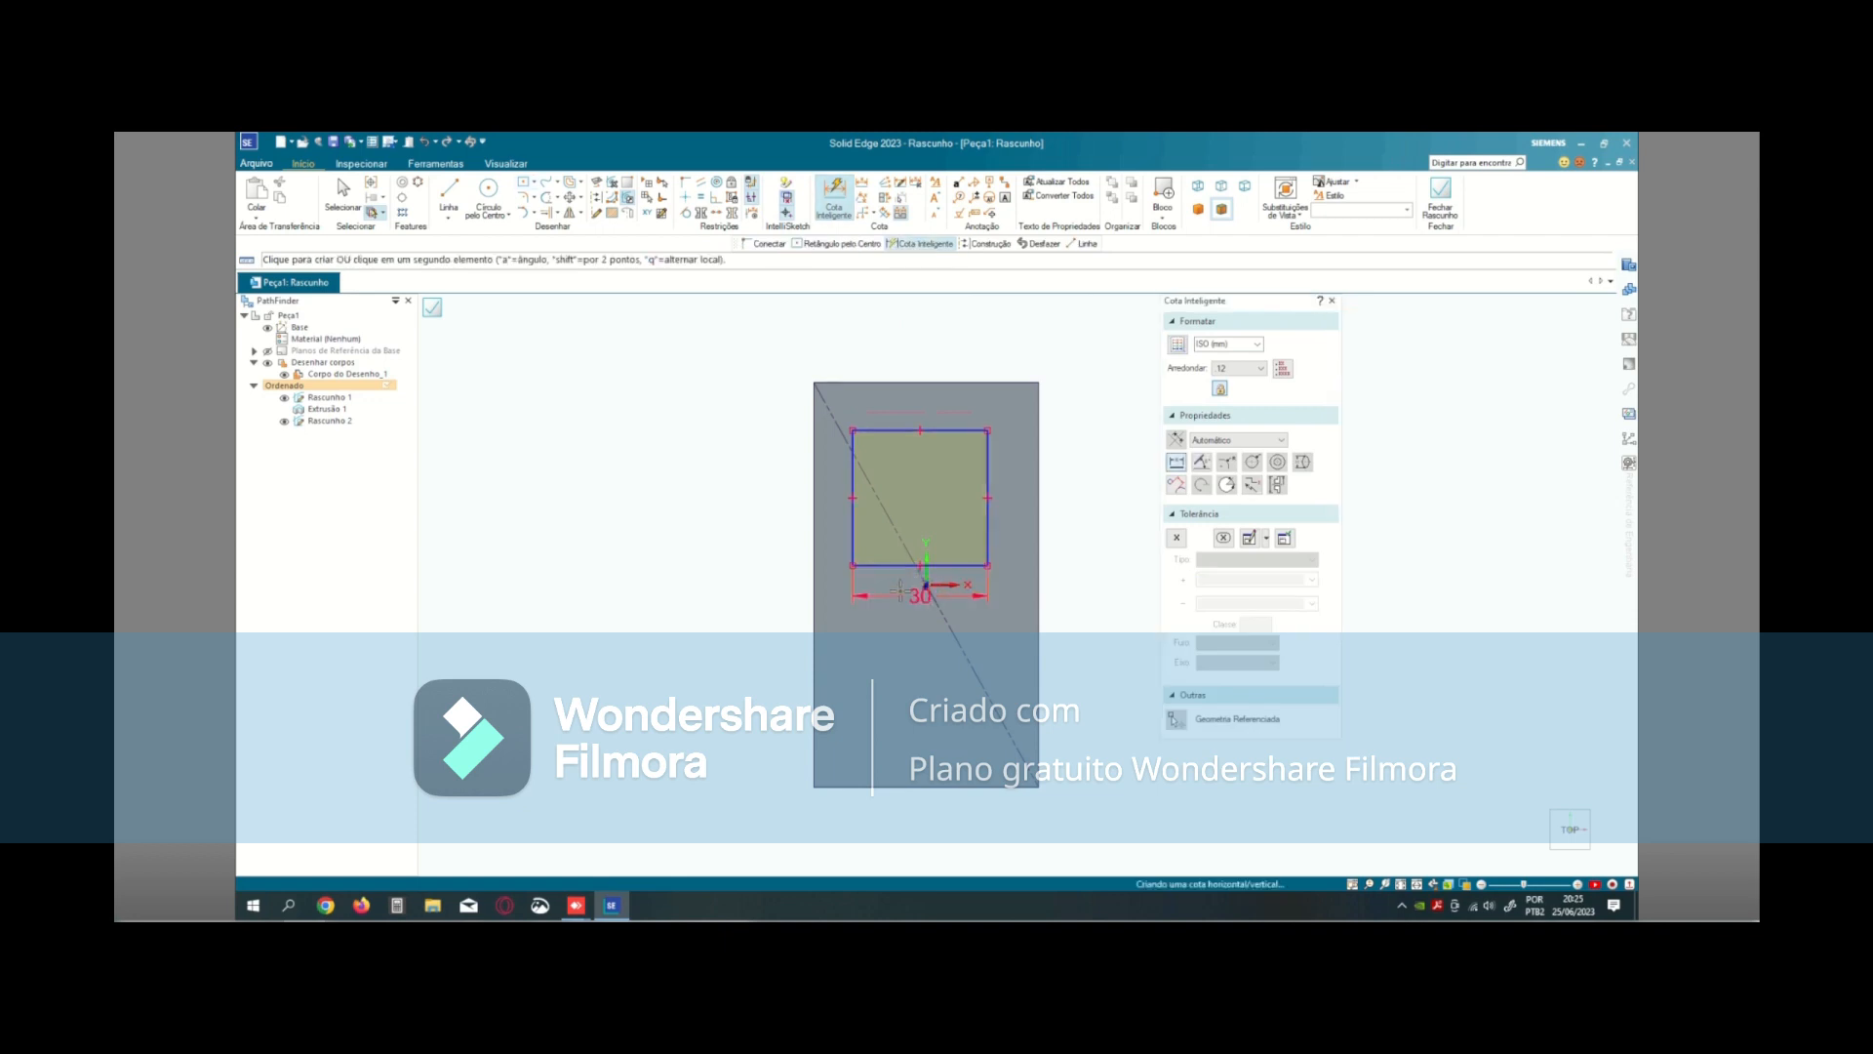
pyautogui.click(988, 463)
pyautogui.click(1013, 465)
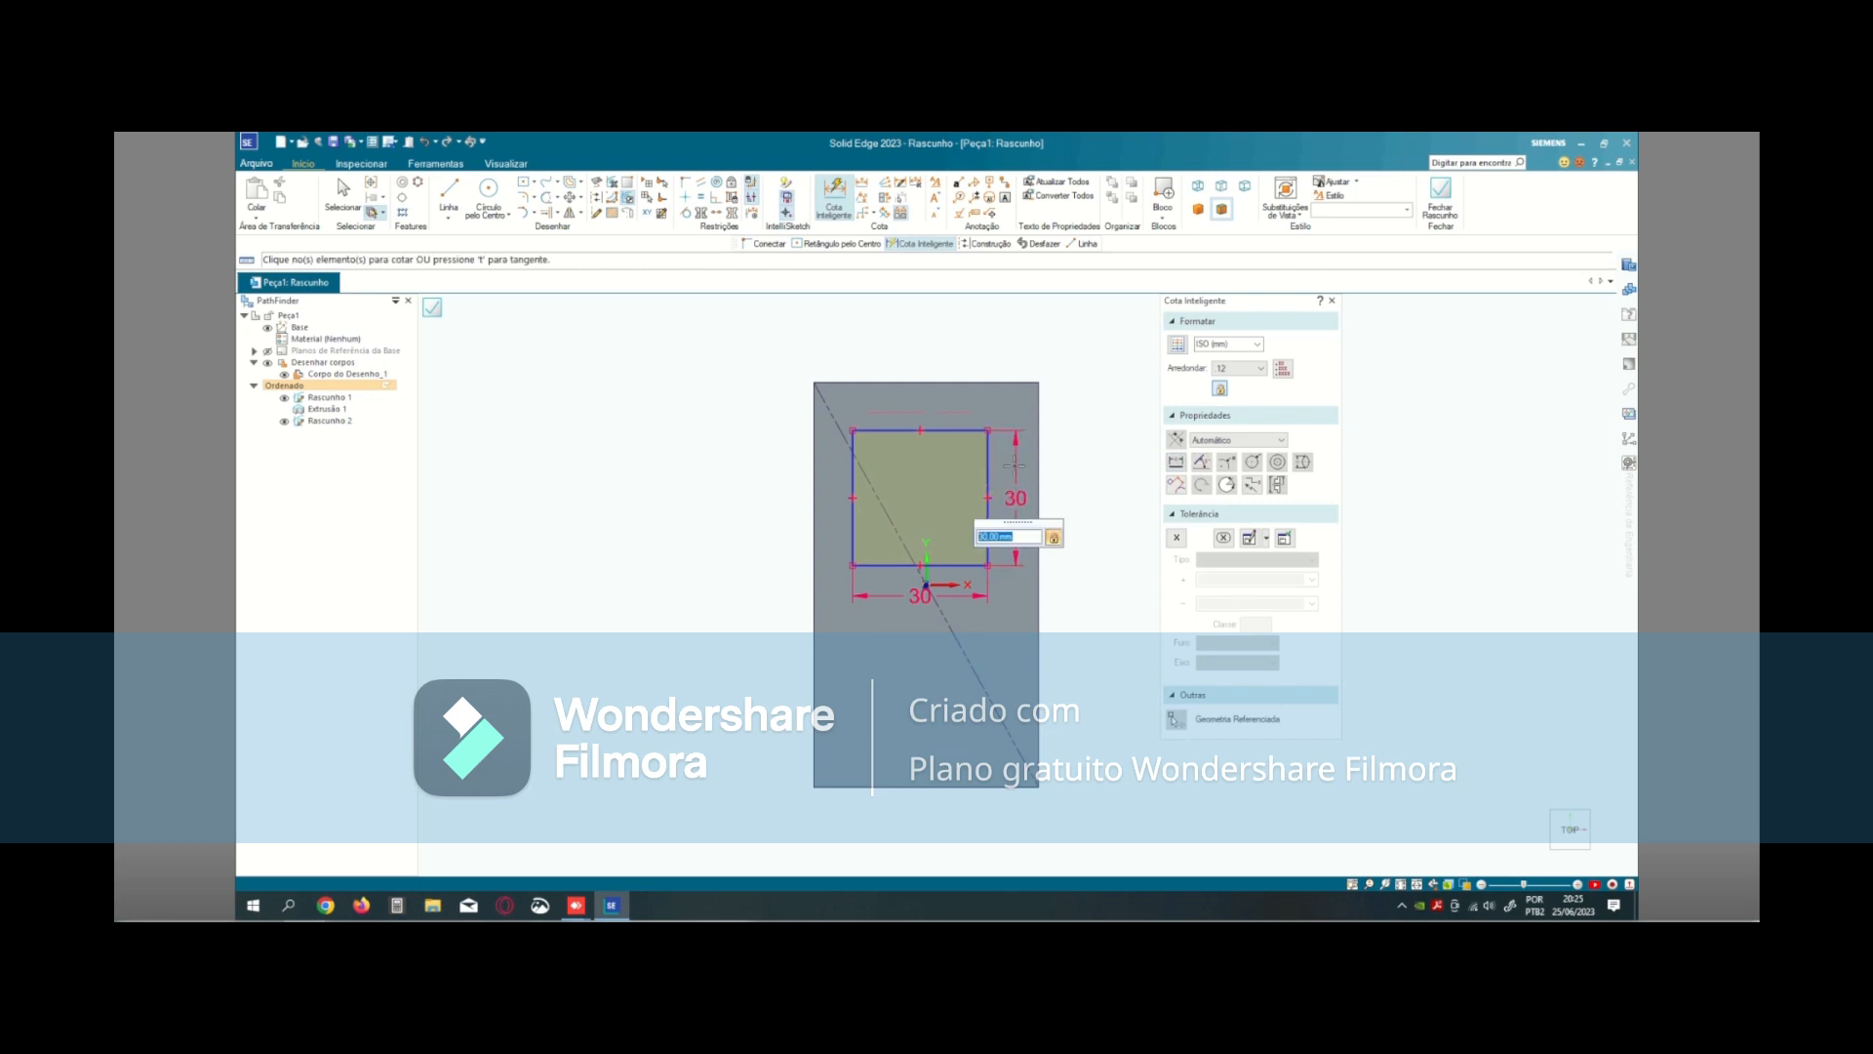
# - Dimension the distance between the square's upper edge and the block's upper edge and set it to 10 mm
pyautogui.click(883, 429)
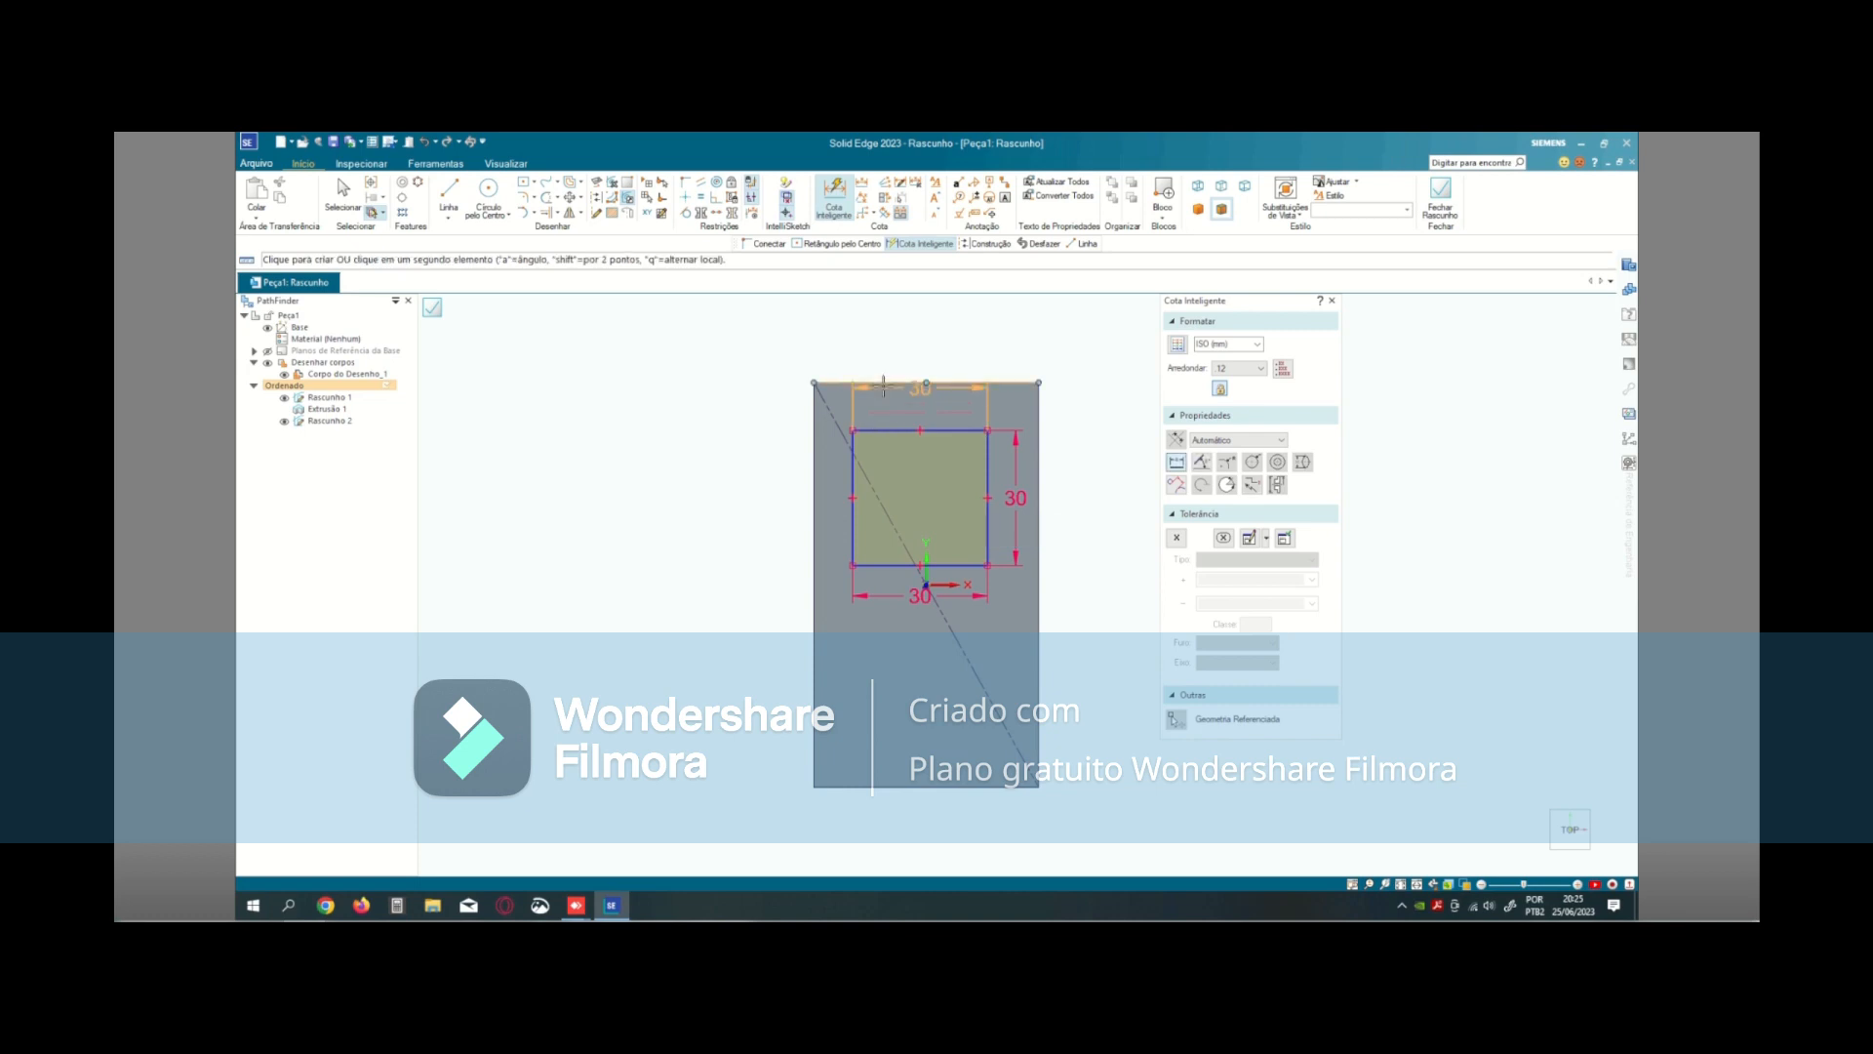
pyautogui.click(884, 385)
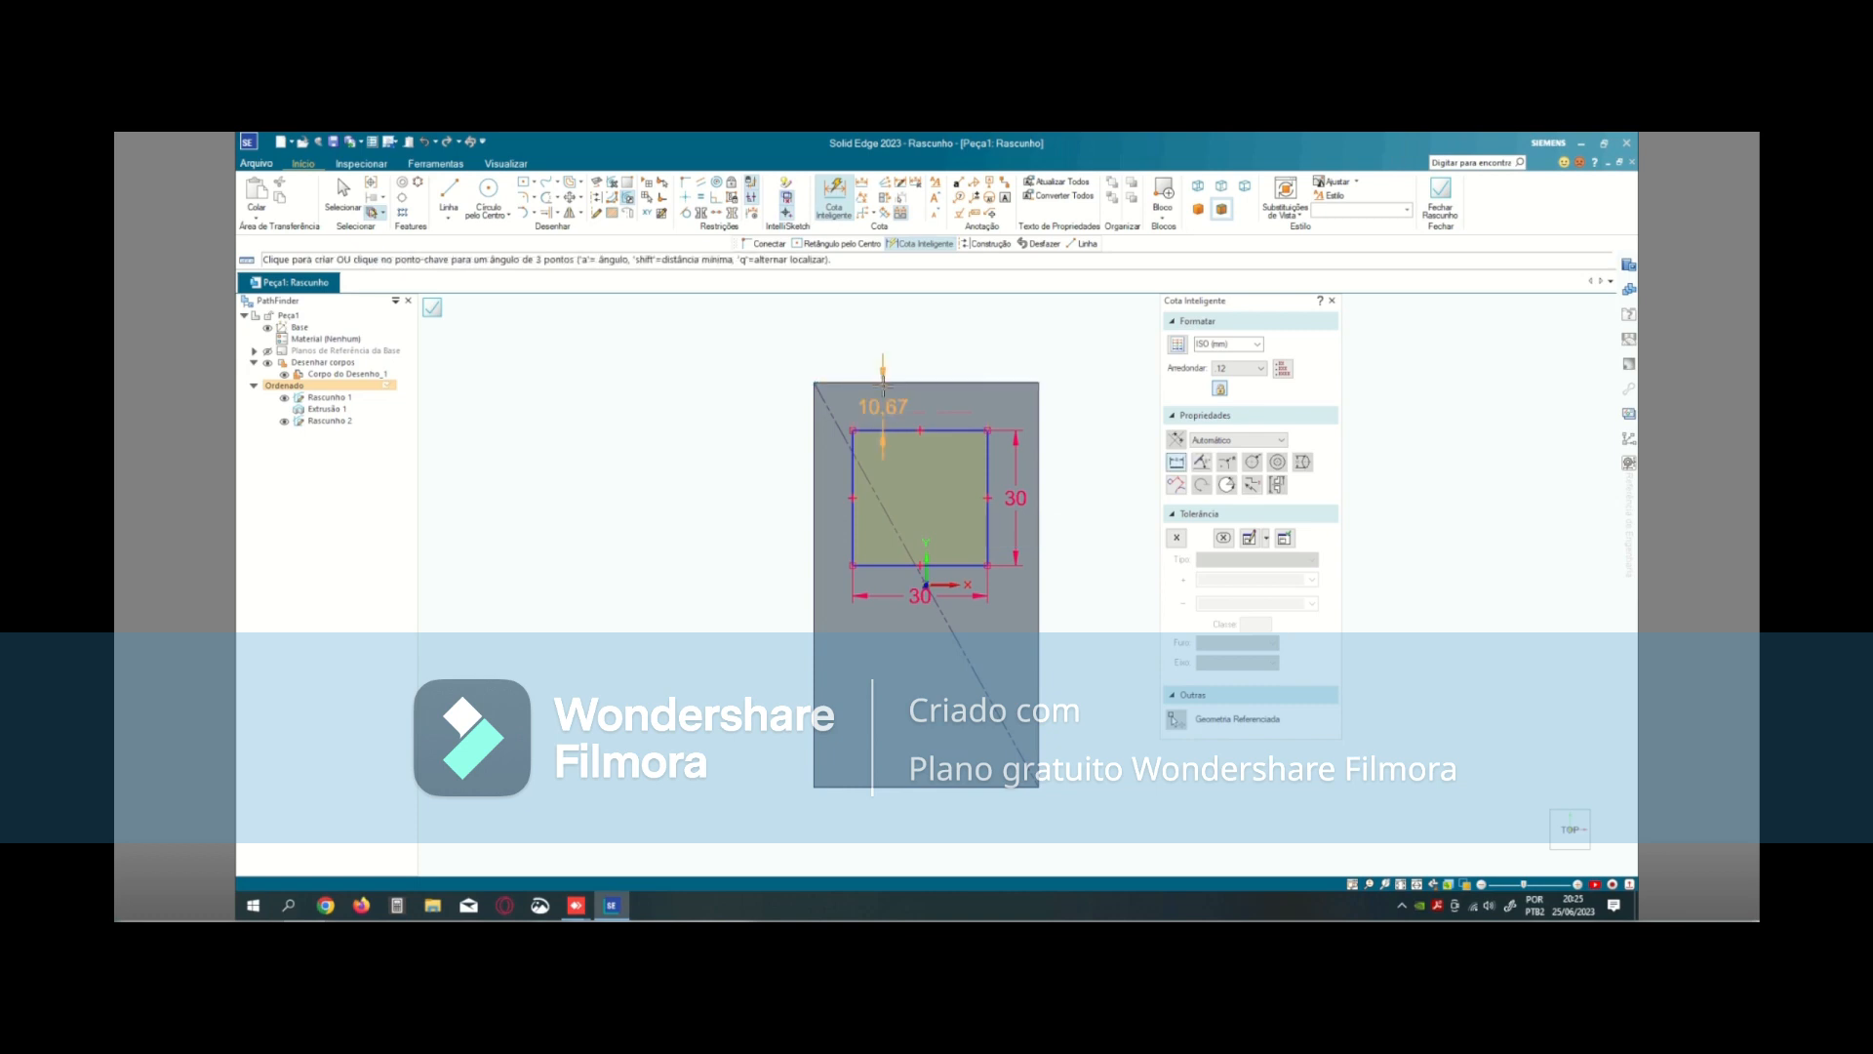
pyautogui.click(778, 393)
pyautogui.write('10')
pyautogui.press('Return')
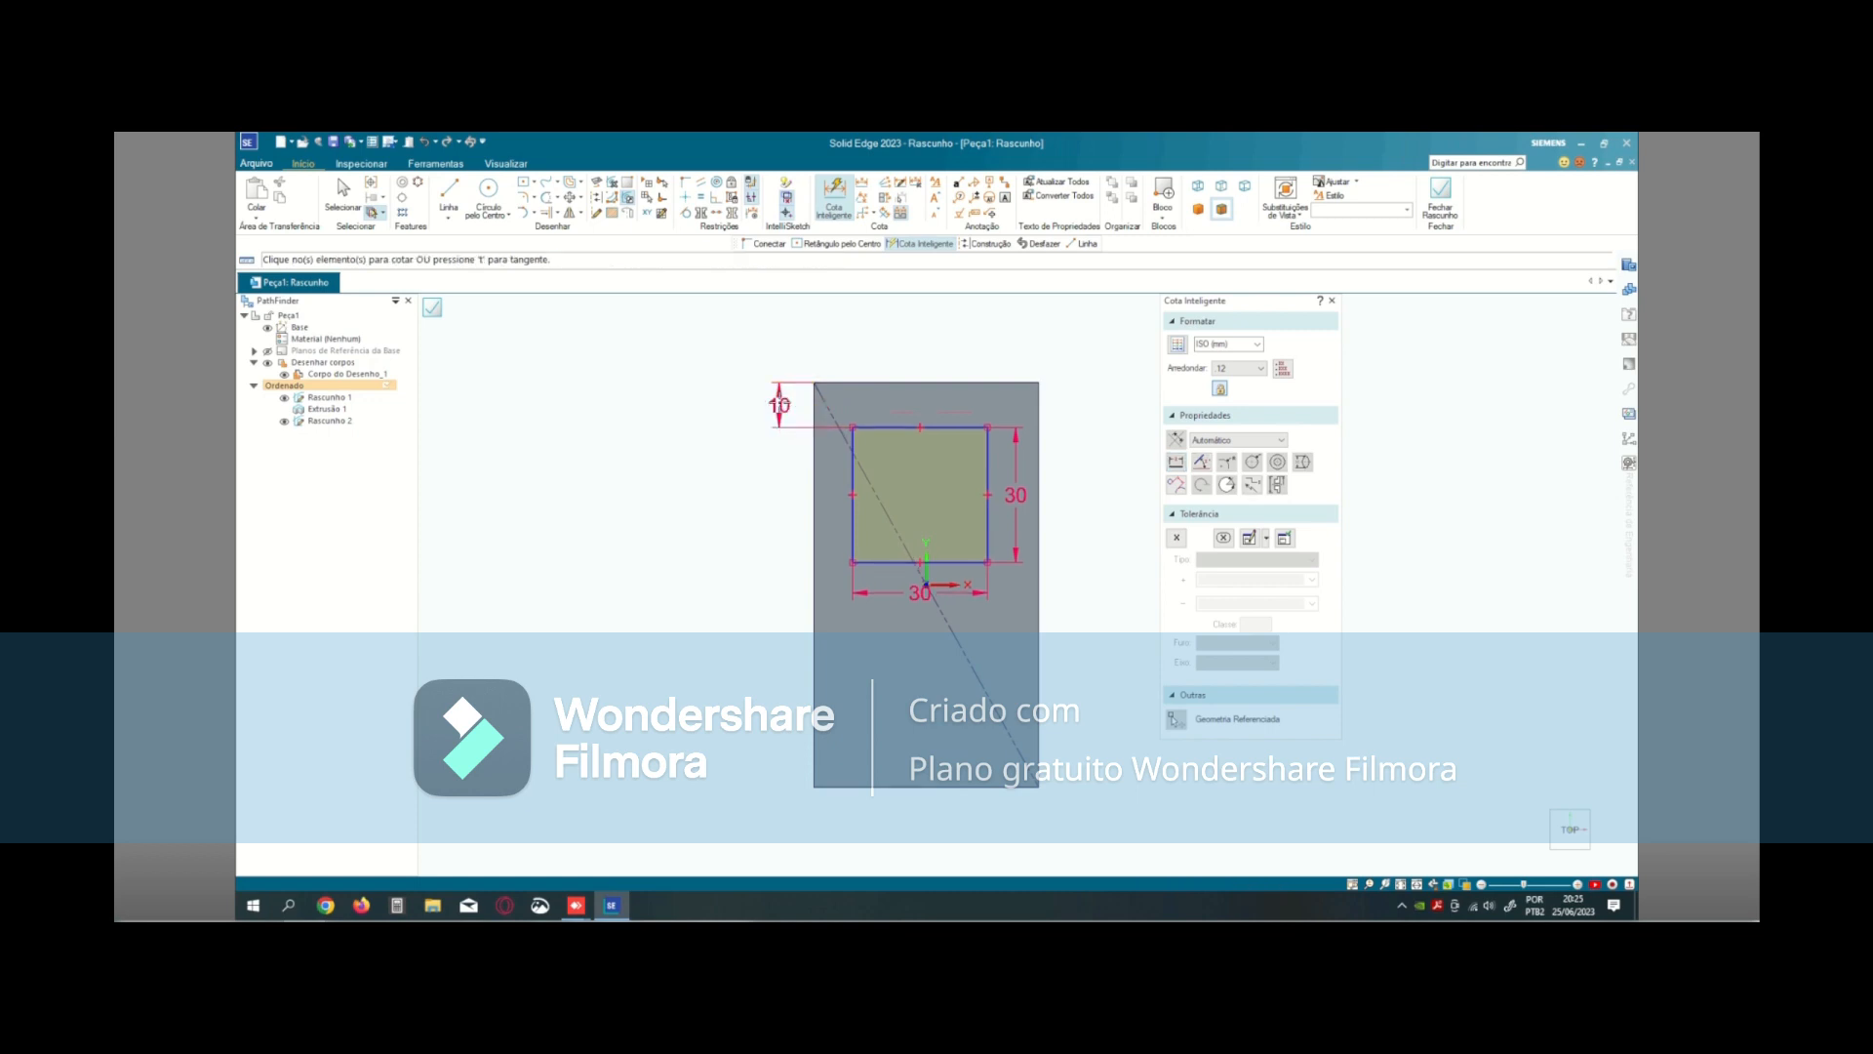
pyautogui.click(852, 463)
pyautogui.click(808, 469)
pyautogui.press('Escape')
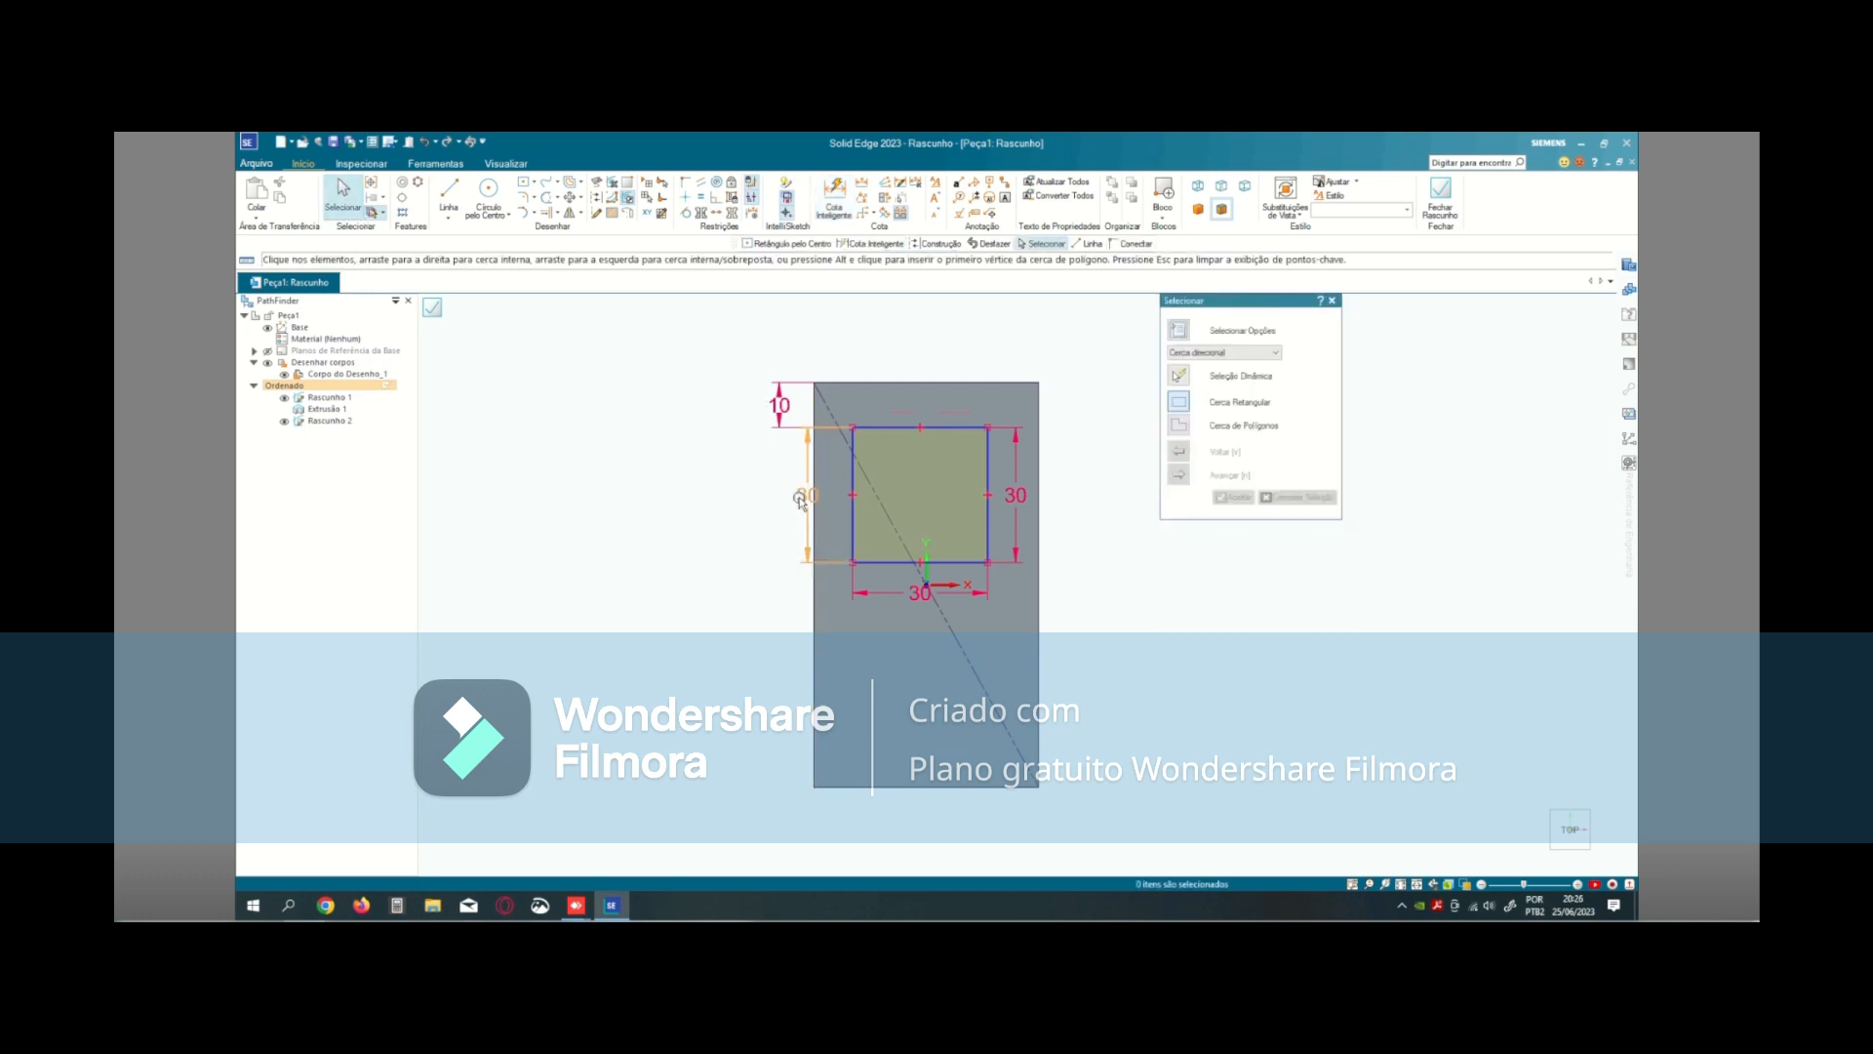
pyautogui.click(808, 500)
pyautogui.press('Delete')
# - Dimension the distance between the square's left edge and the block's left edge and set it to 10 mm
pyautogui.click(834, 195)
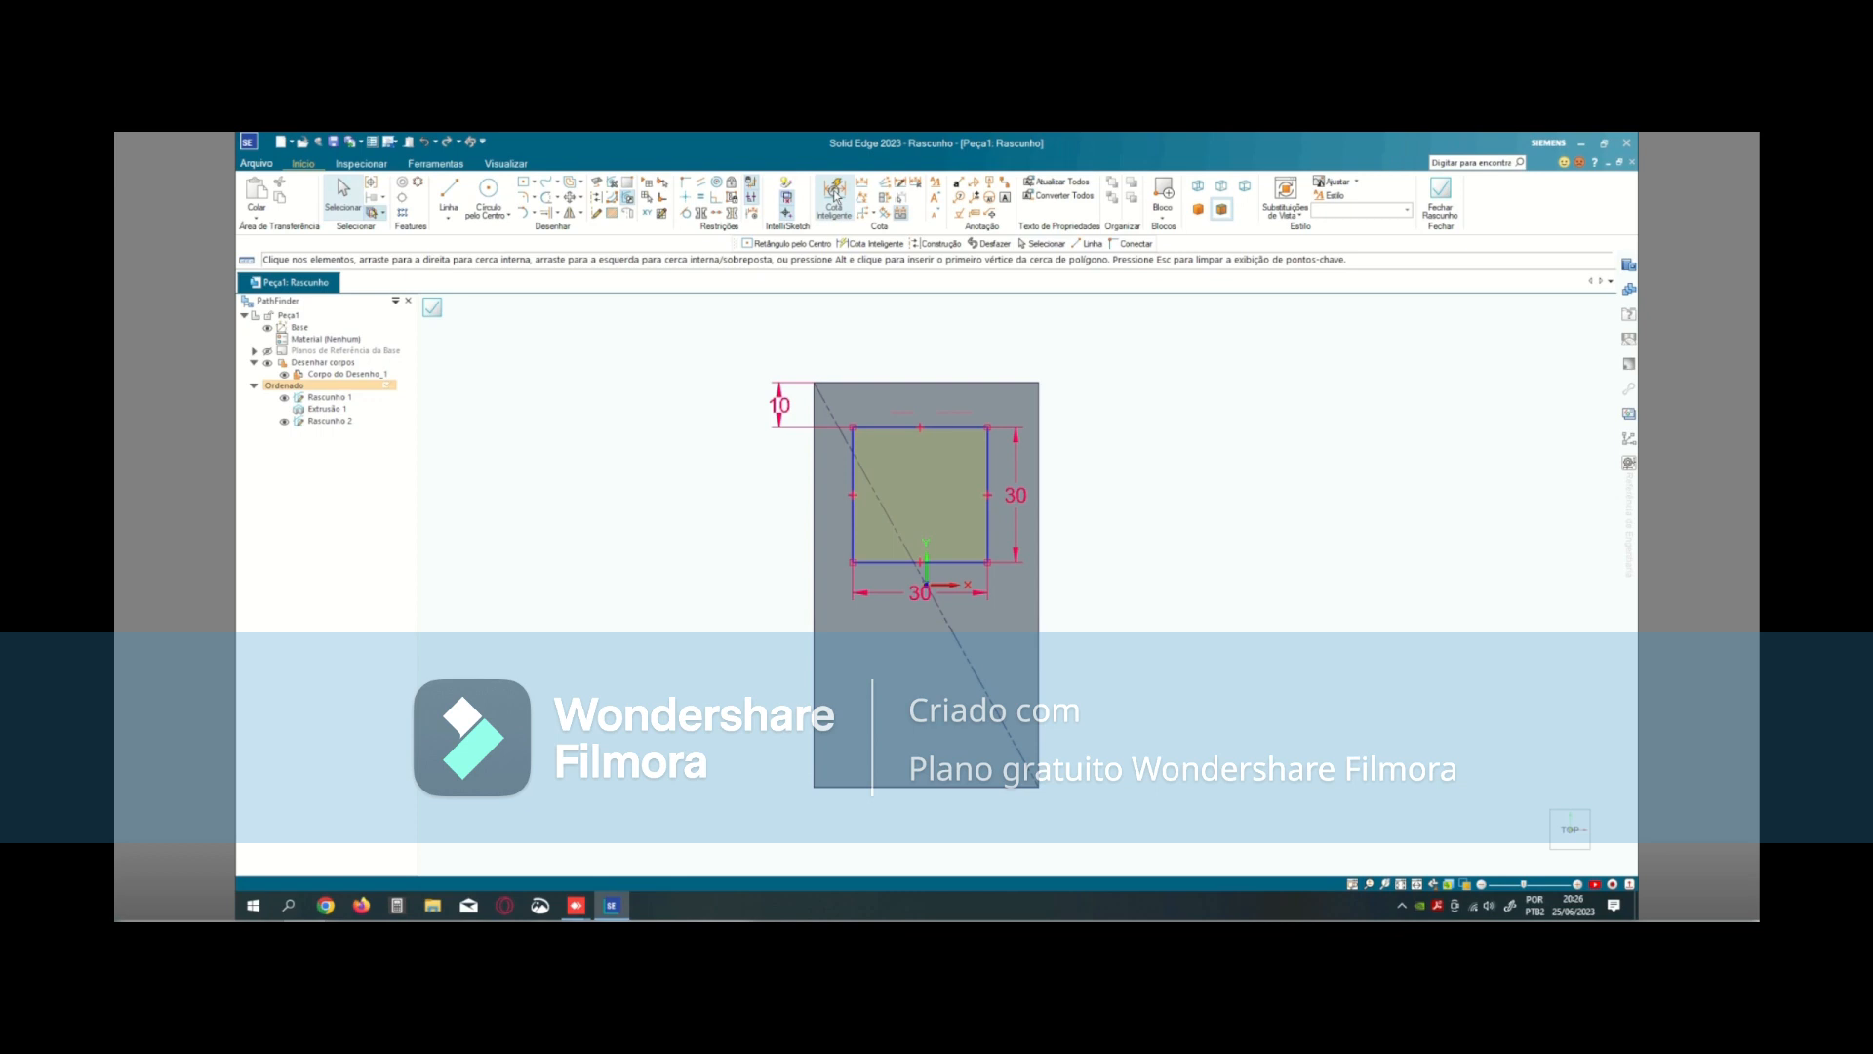
pyautogui.click(855, 536)
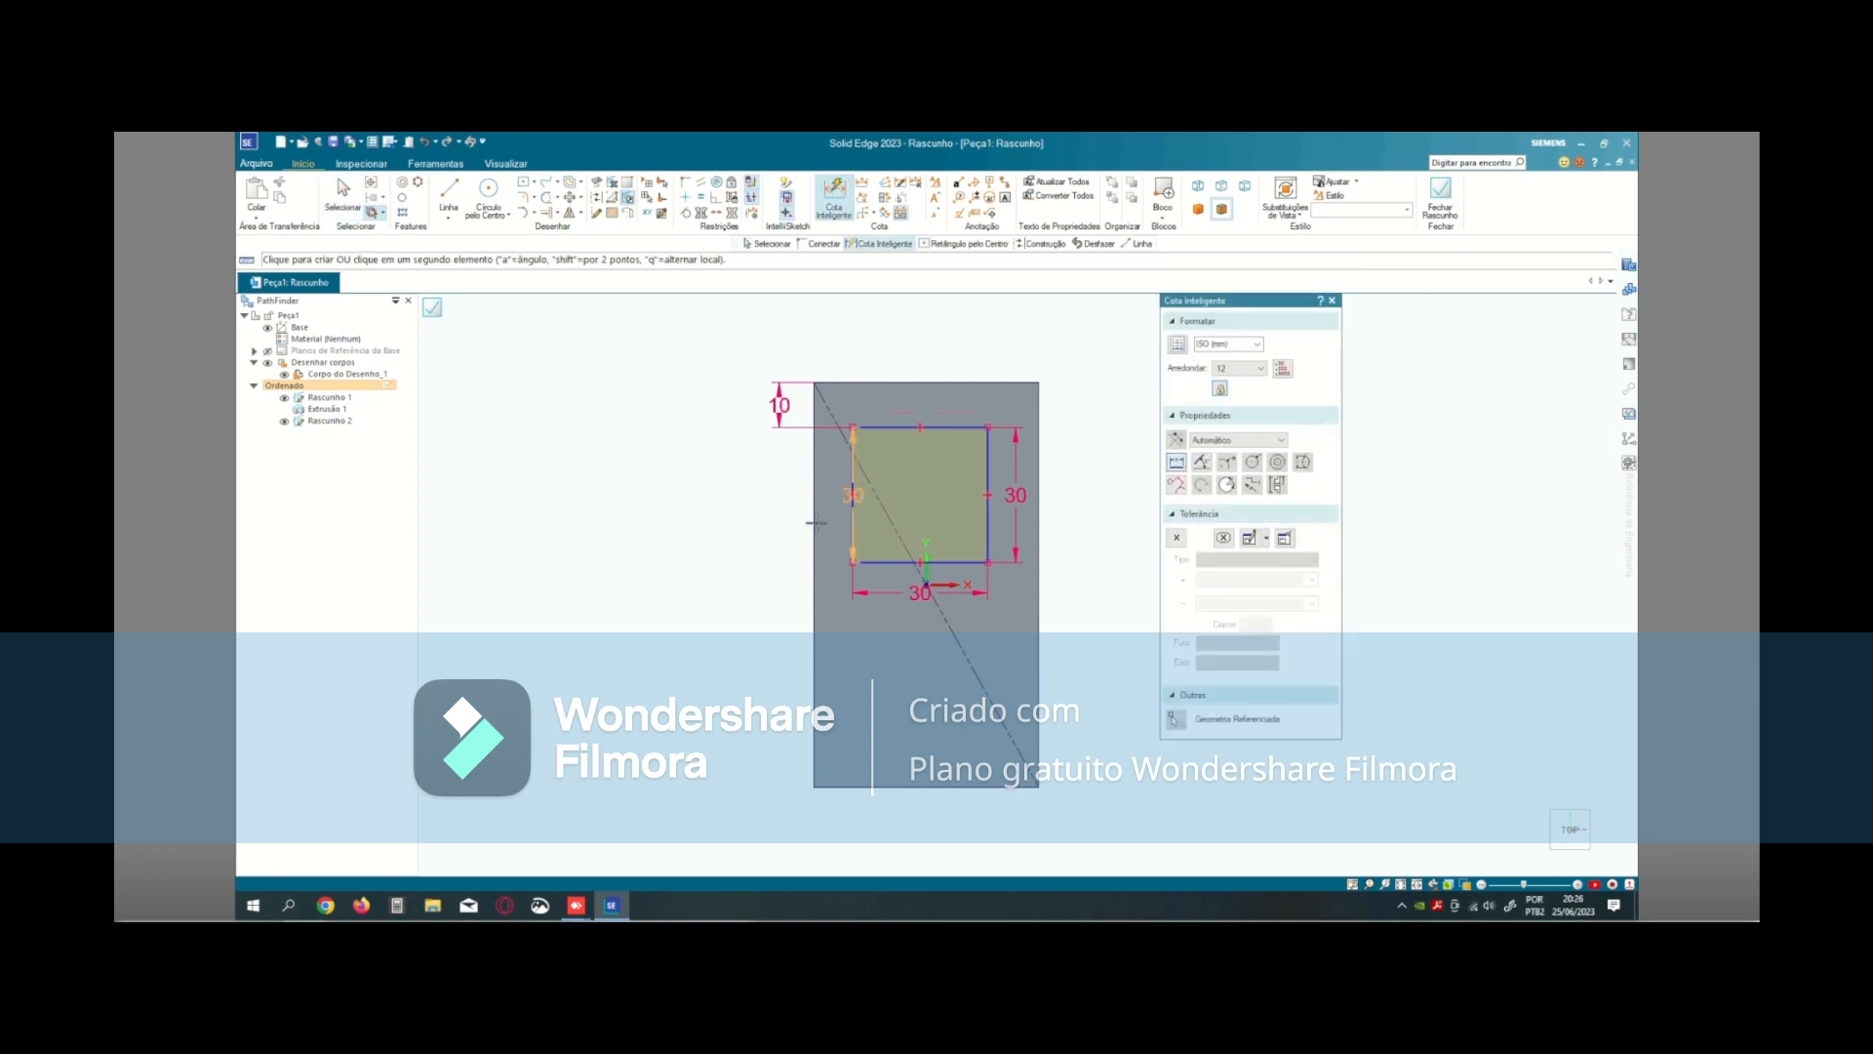
pyautogui.click(835, 587)
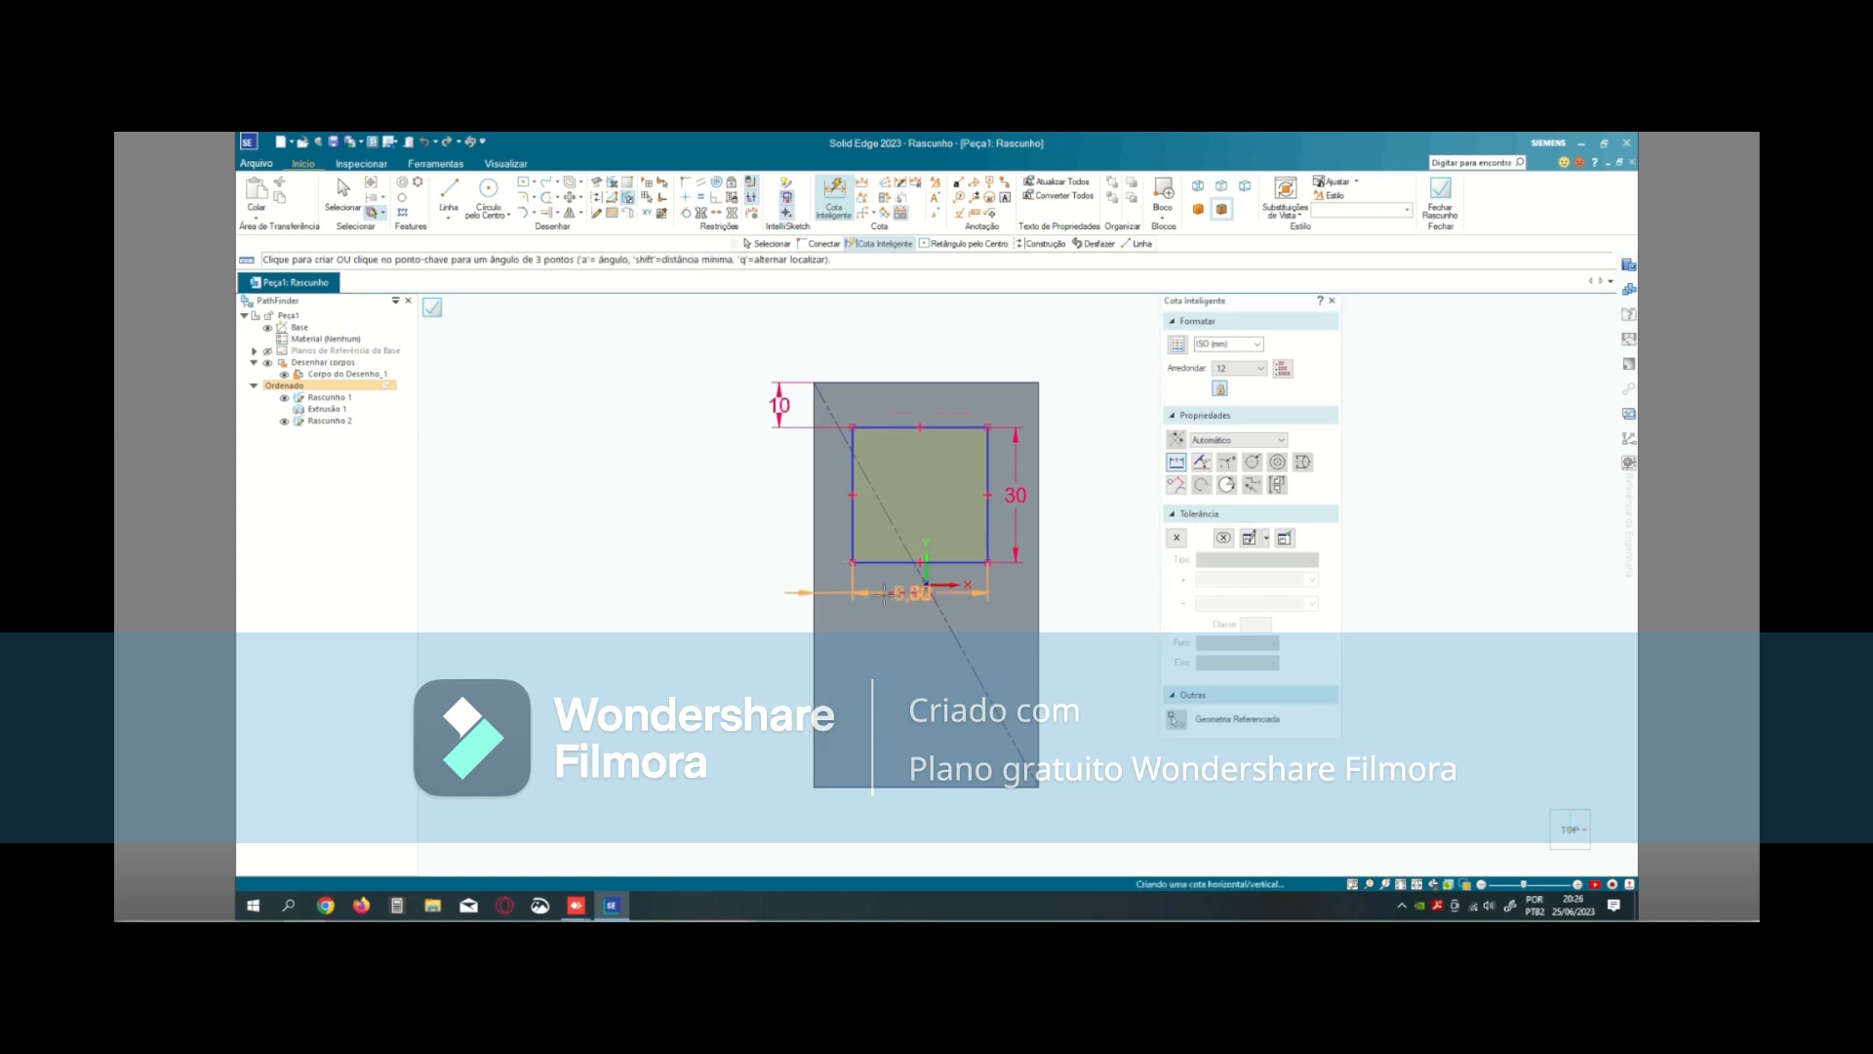
pyautogui.click(841, 593)
pyautogui.write('10')
pyautogui.press('Return')
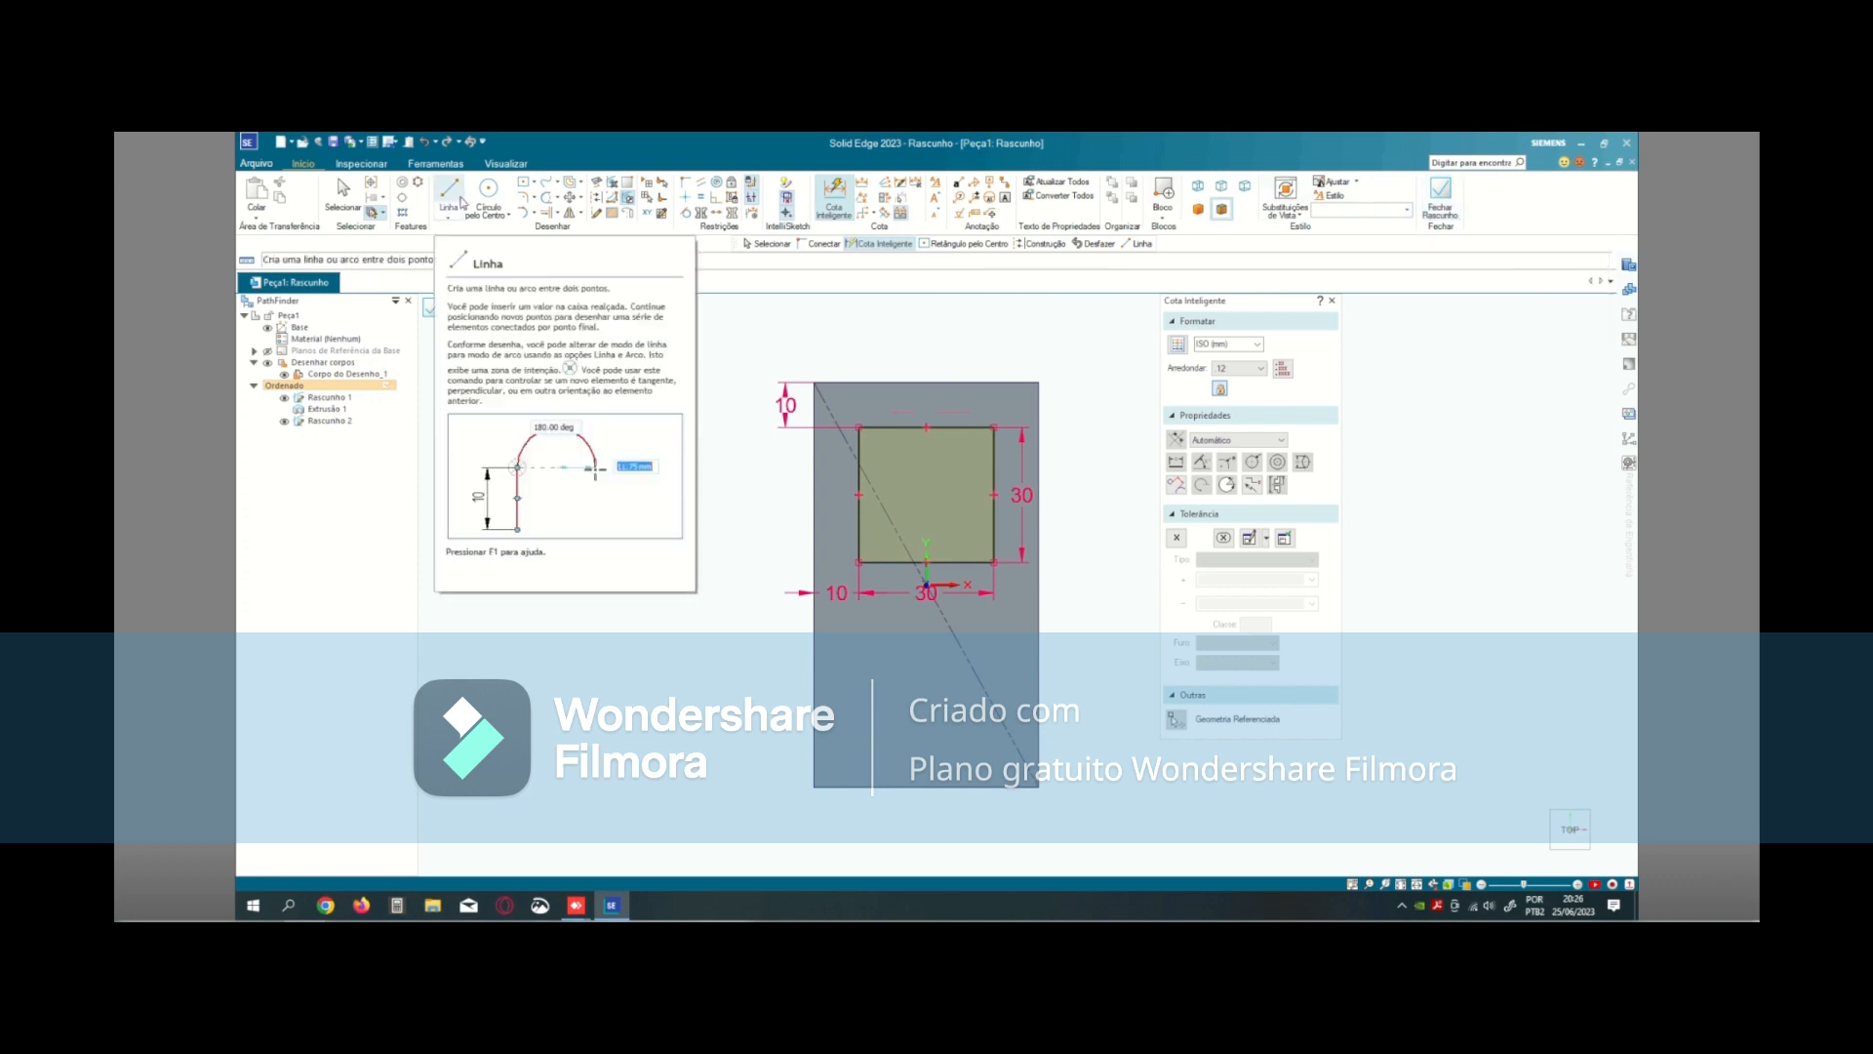
# - Start drawing a line in the sketch on the block's top face
pyautogui.click(460, 203)
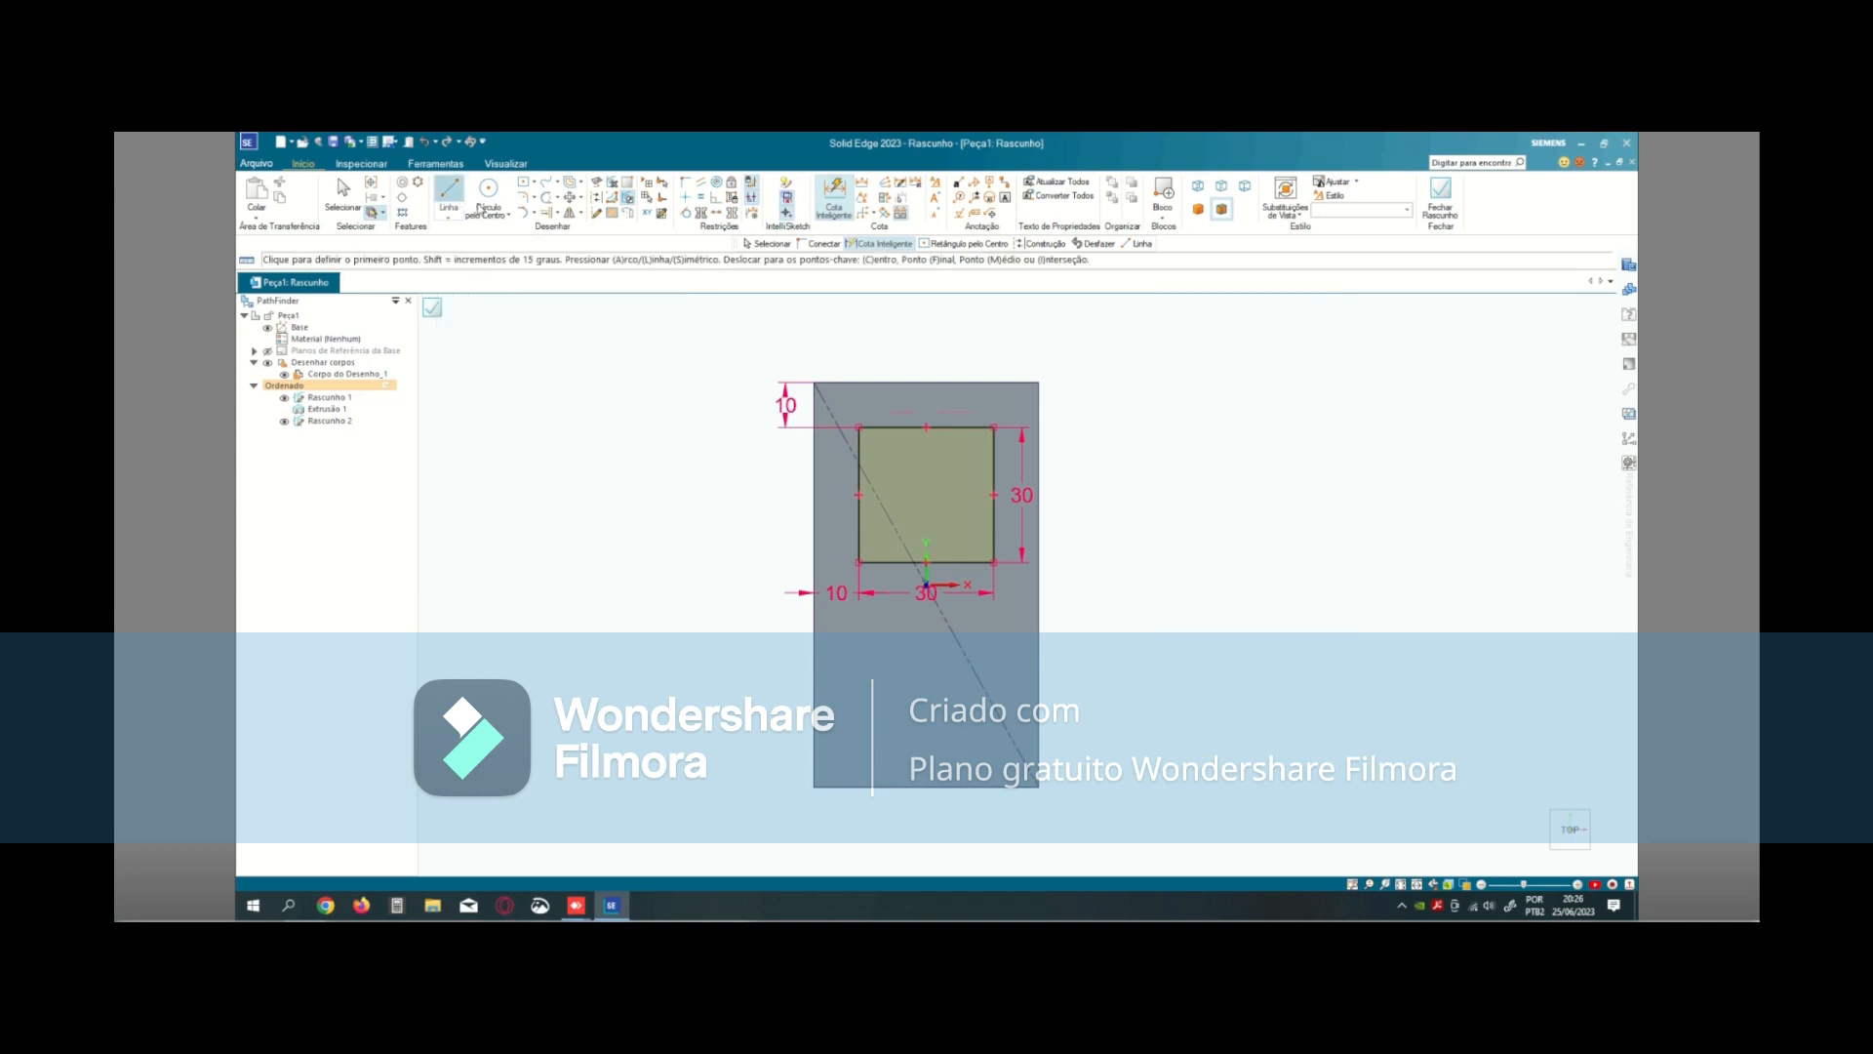